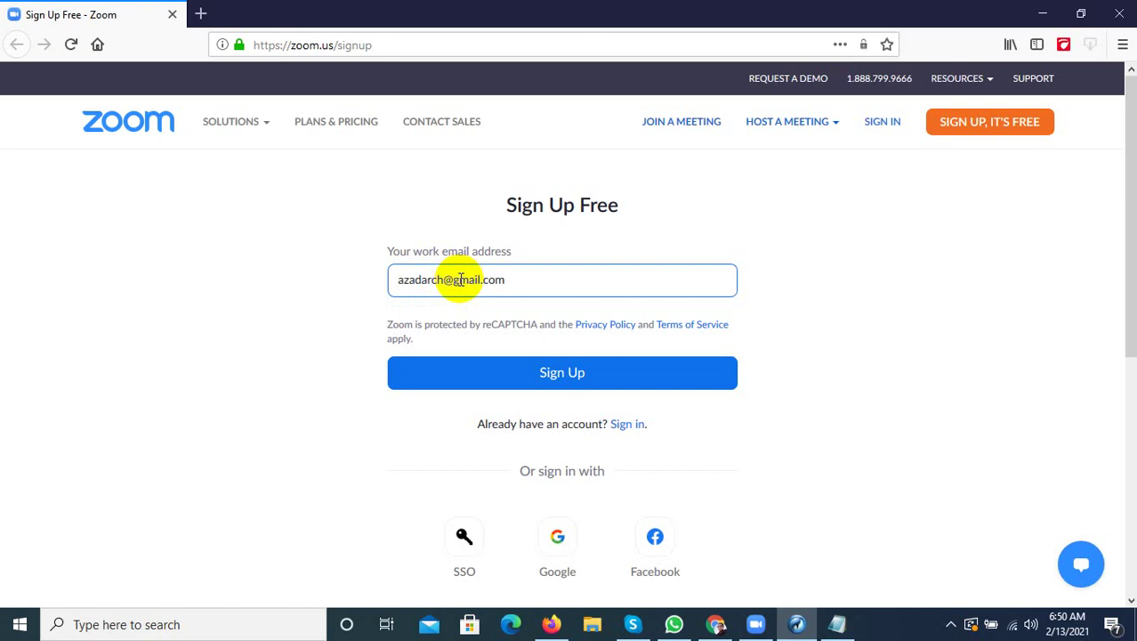
Correct the work email address, submit the free sign-up and complete the image verification by selecting all images with stairs
key("BackSpace")
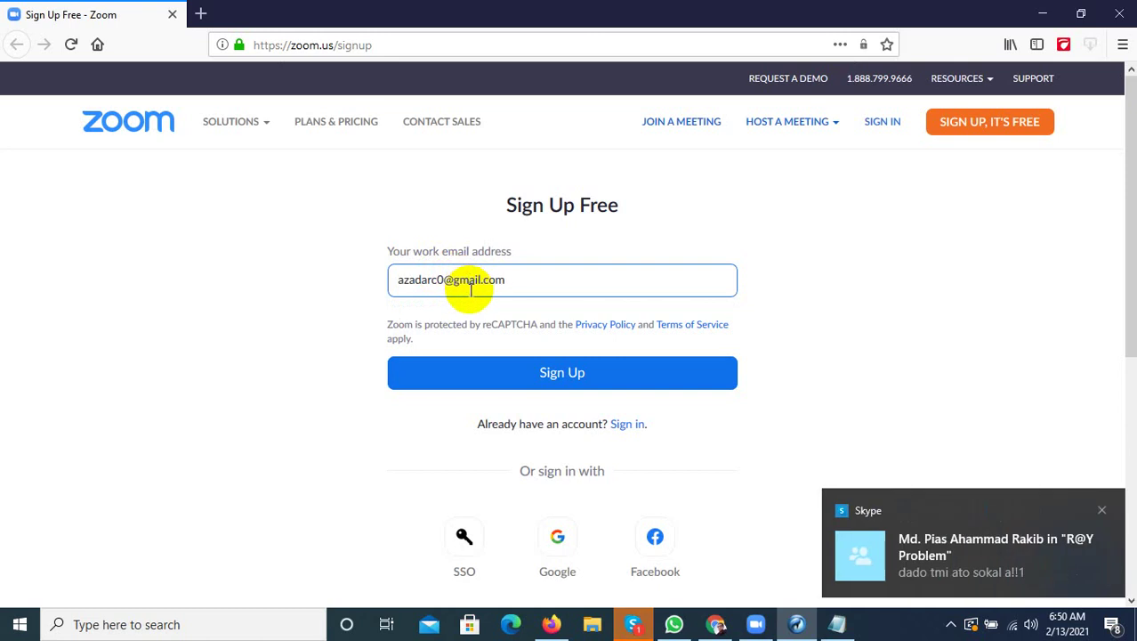
left_click(537, 372)
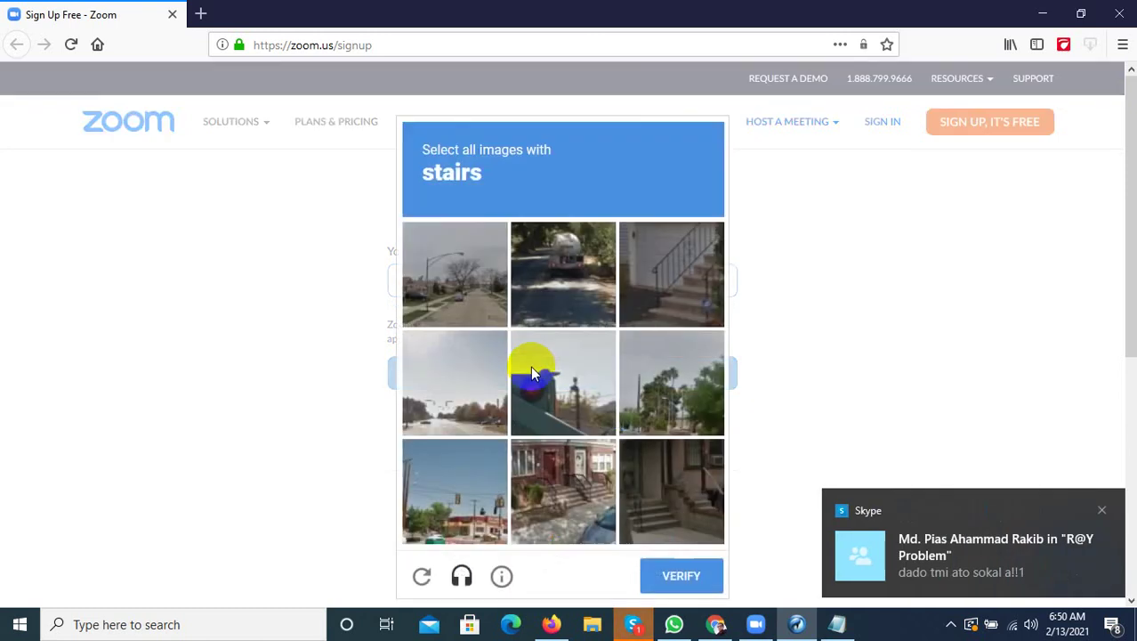
left_click(688, 265)
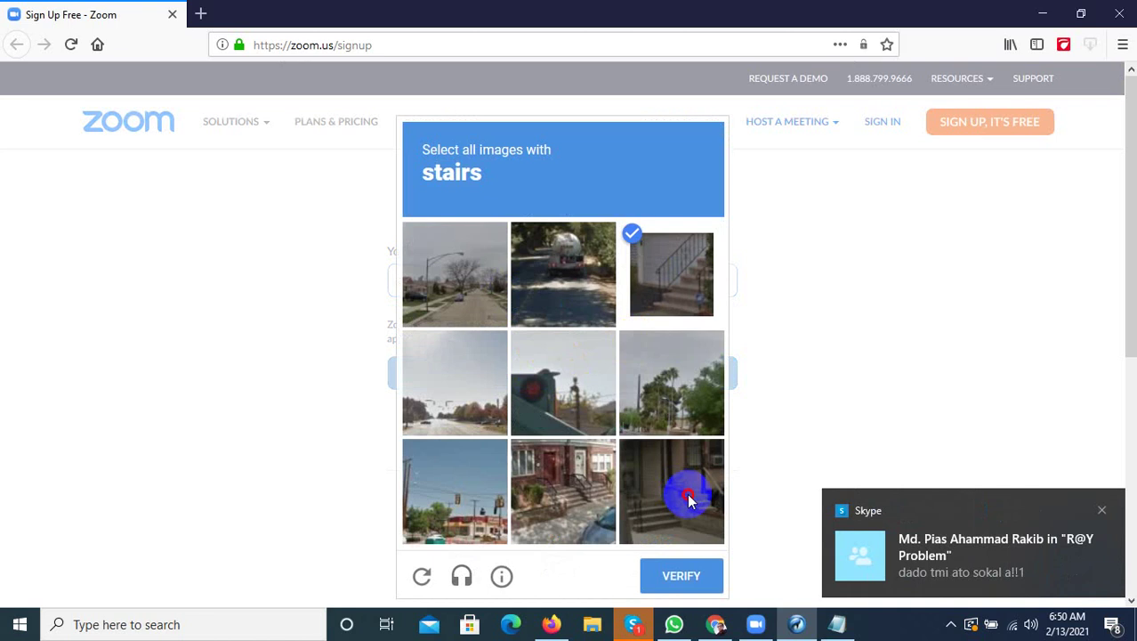
left_click(686, 491)
left_click(585, 499)
left_click(666, 581)
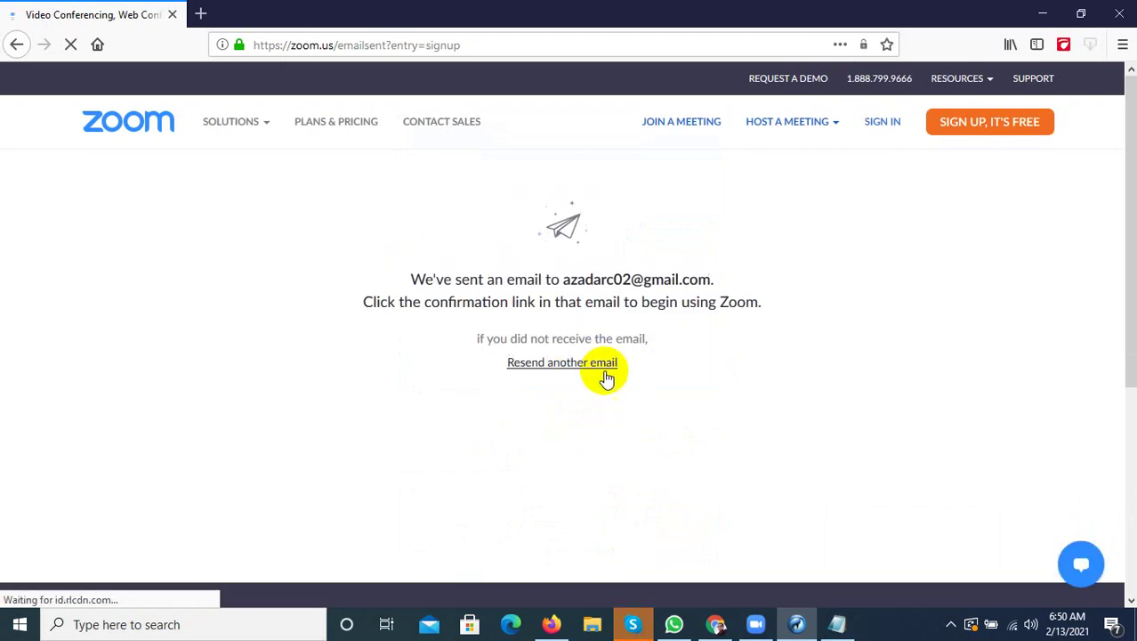
Search for gmail in a new browser tab and open the Gmail - Email from Google result
mouse_move(230, 121)
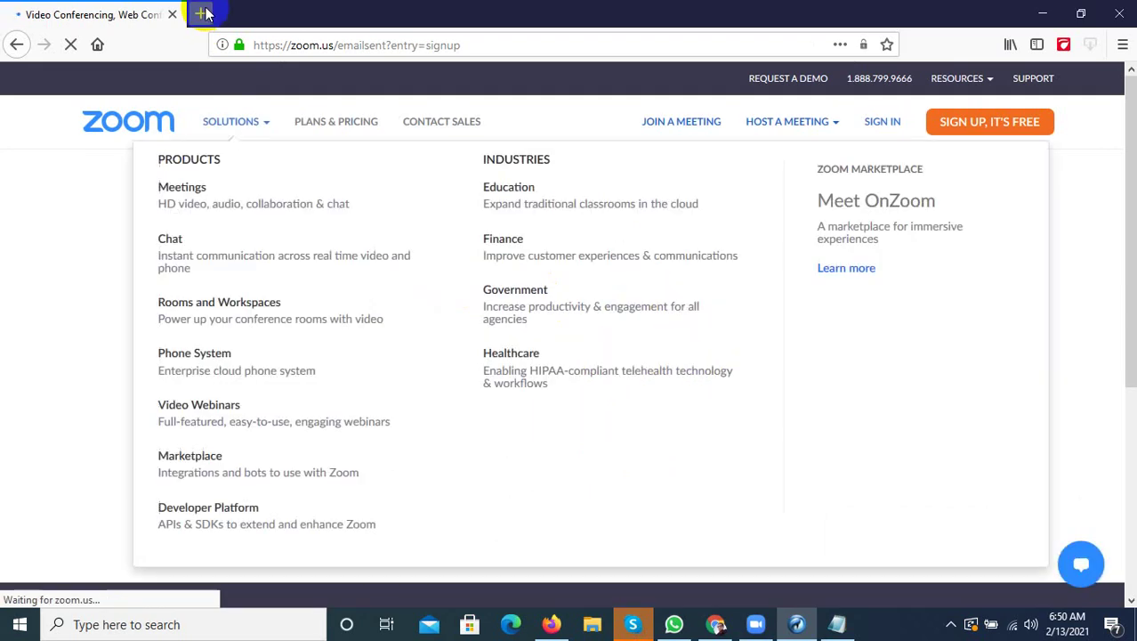
left_click(200, 13)
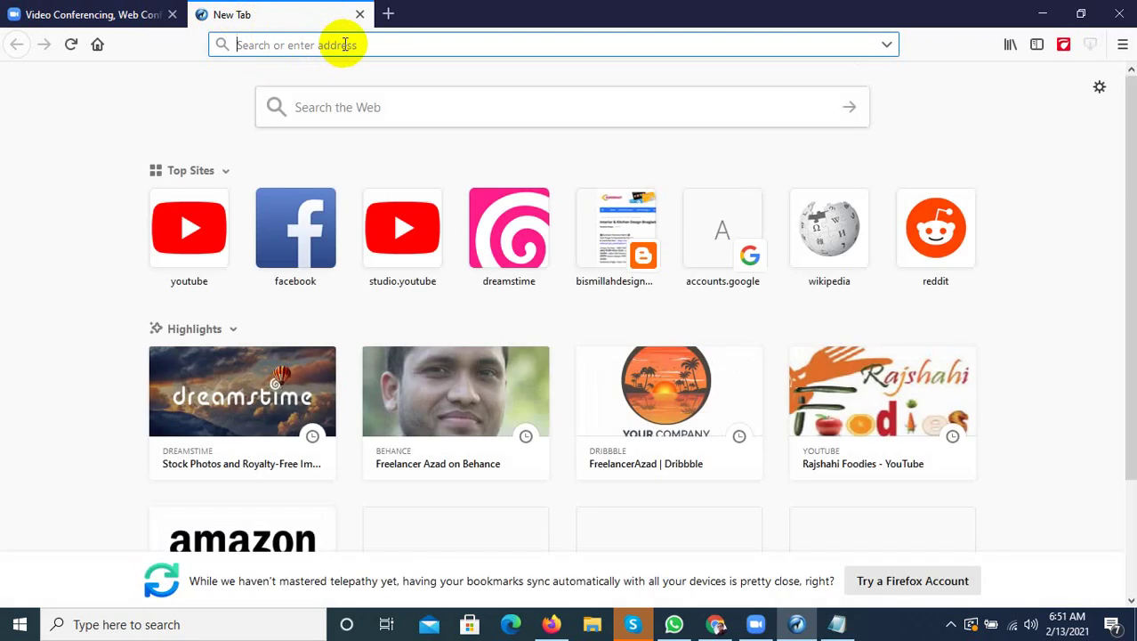
type("gm")
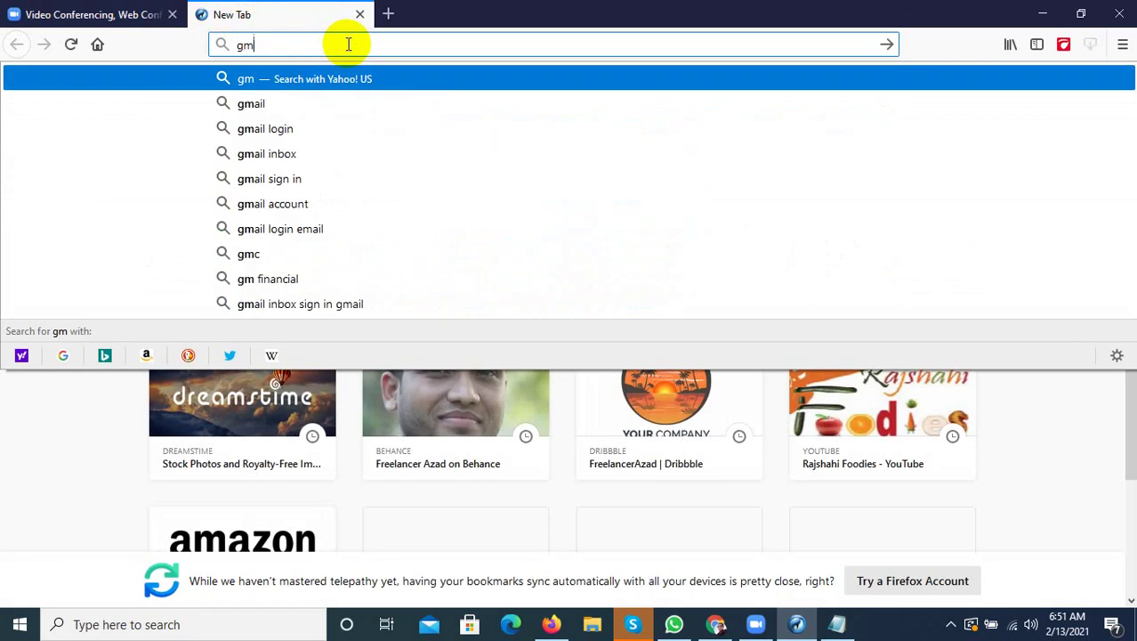
type("ail")
key("Return")
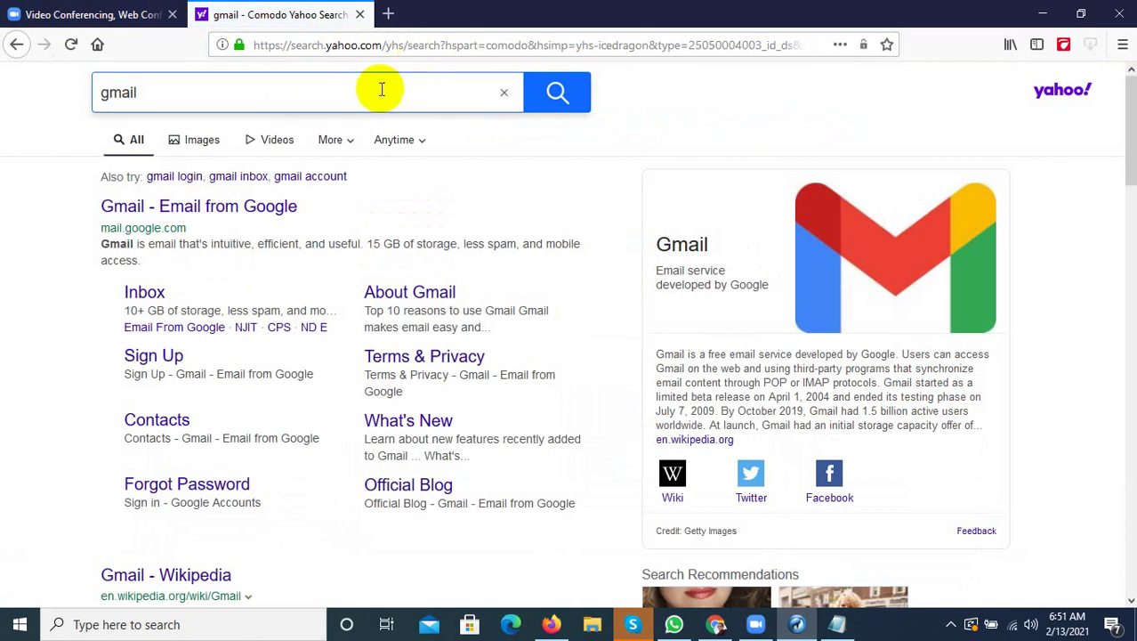
left_click(225, 207)
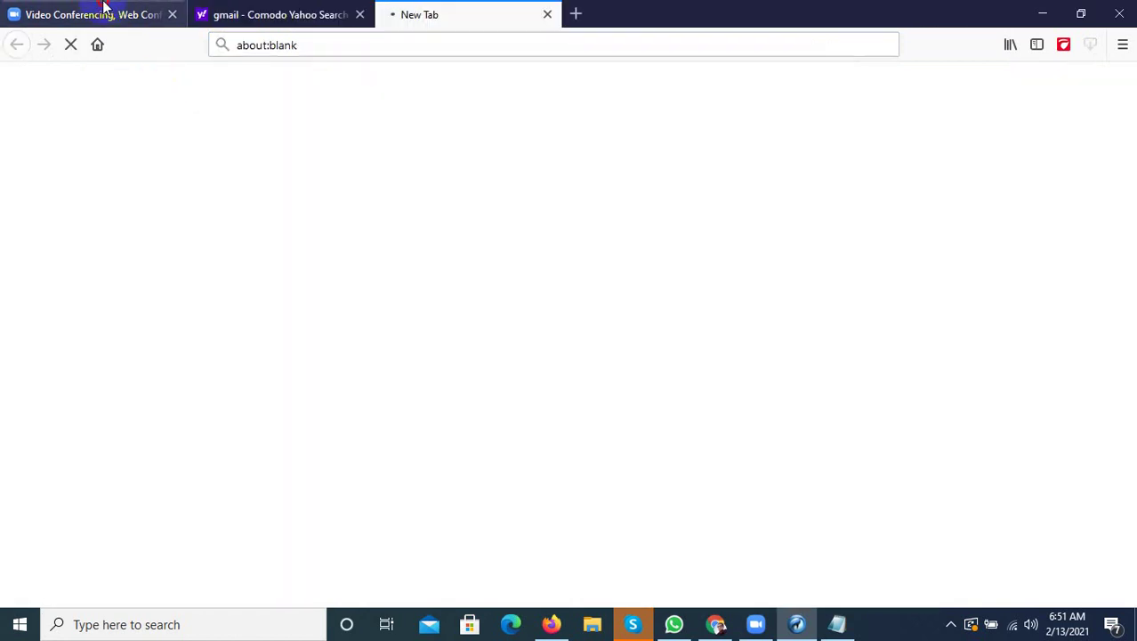
Check the sign-up confirmation page, return to Gmail and open the Zoom Account Sign Up Assistant email in the inbox
left_click(134, 14)
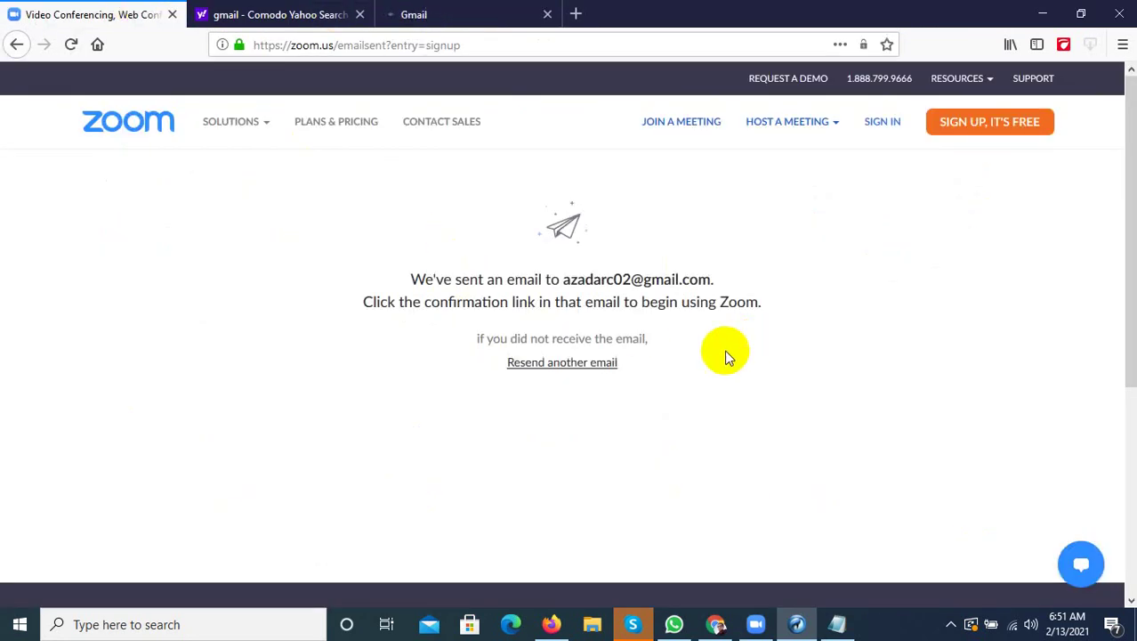
left_click(488, 16)
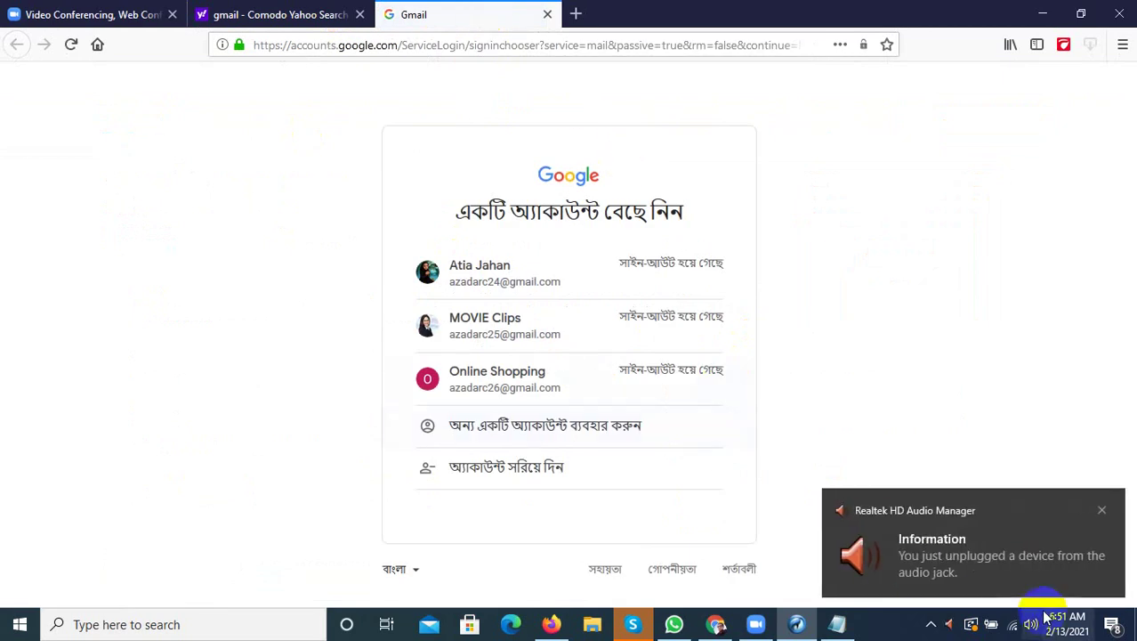
left_click(1101, 510)
left_click(951, 623)
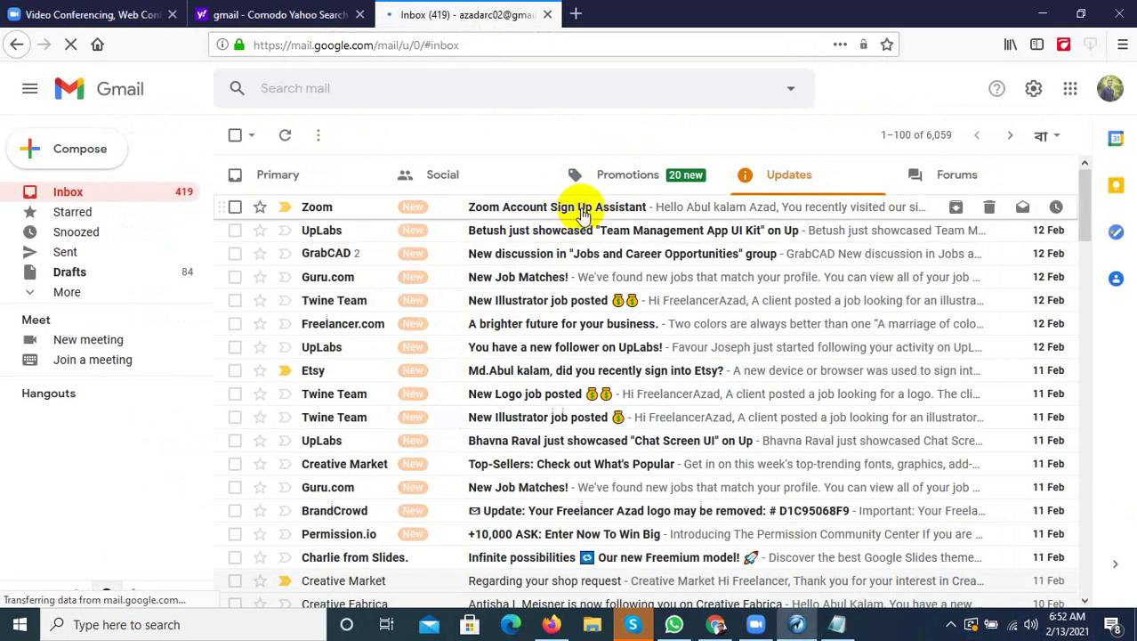
left_click(579, 210)
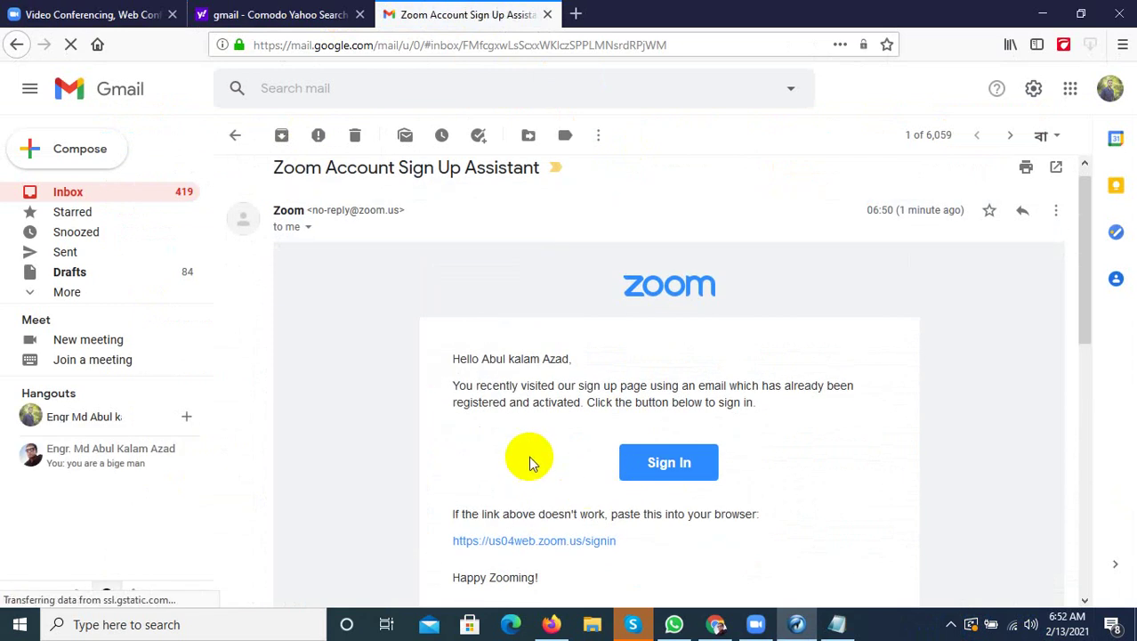
scroll(564, 498, "down", 2)
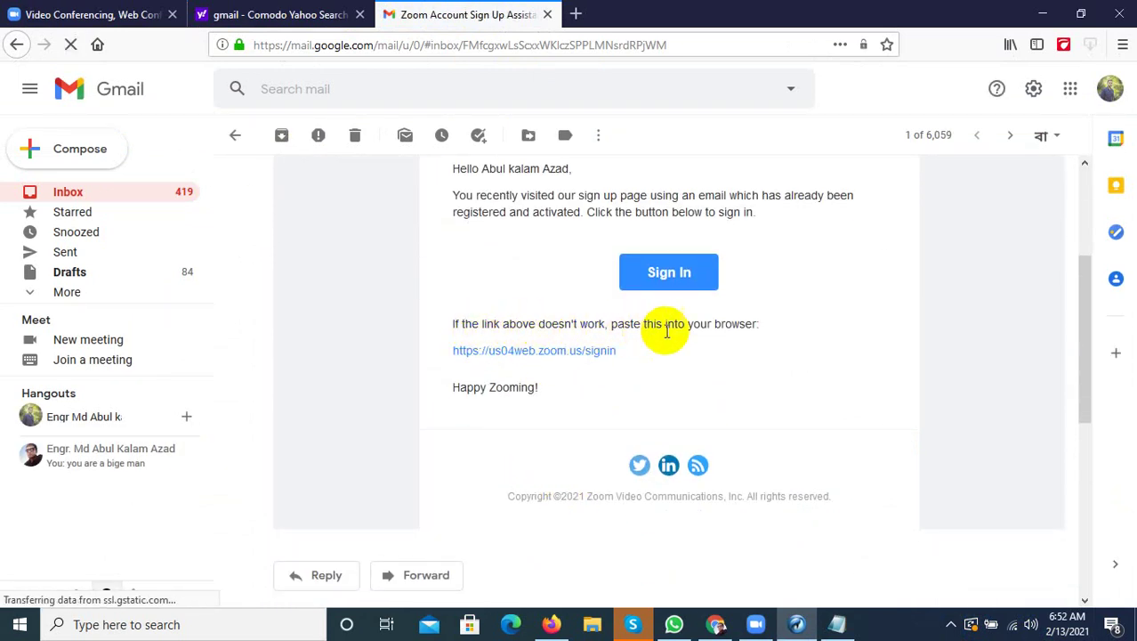
Open the Zoom sign-in page from the email, using both the written link and the Sign In link
left_click(577, 354)
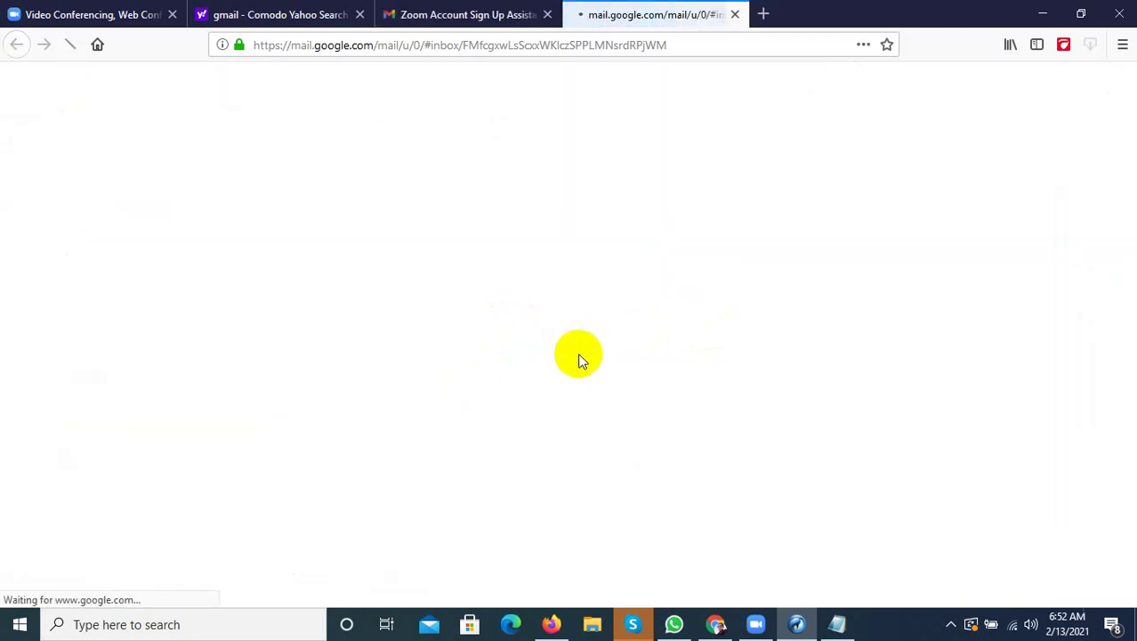
left_click(469, 15)
left_click(614, 13)
left_click(541, 290)
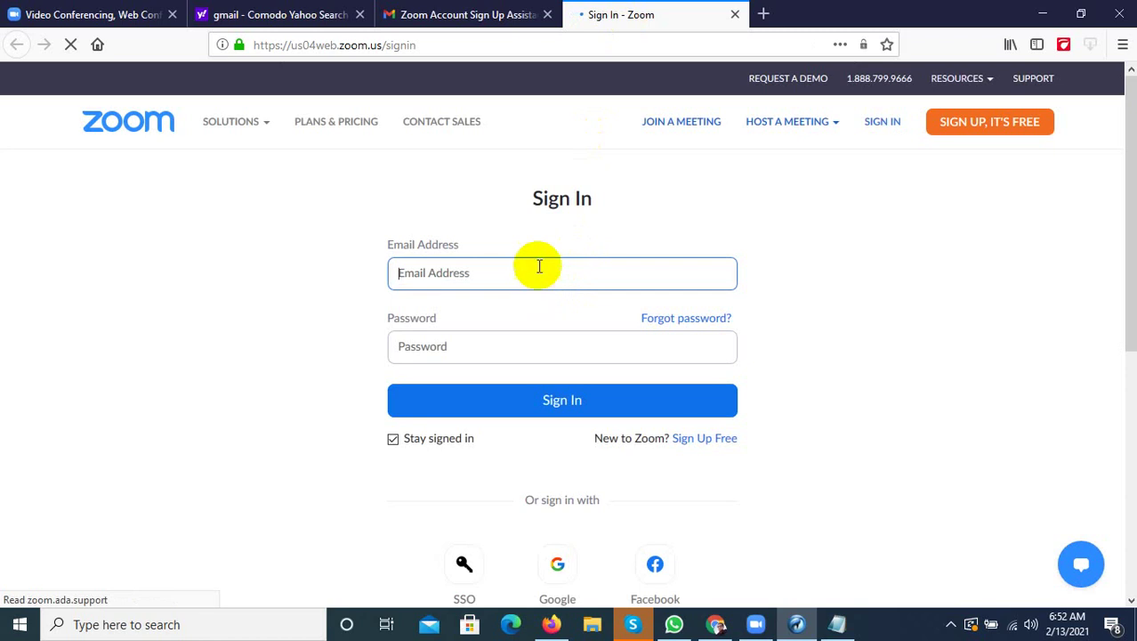
left_click(481, 16)
left_click(668, 274)
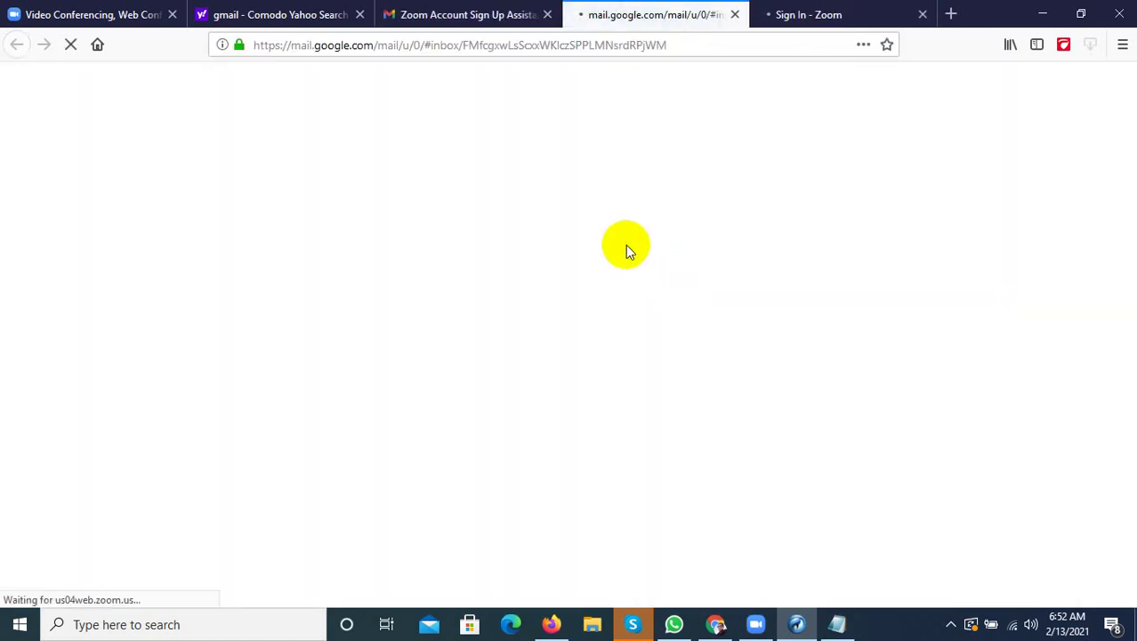
Review the sign-up confirmation page, the opened sign-in pages and the instructions in the Zoom email
left_click(145, 13)
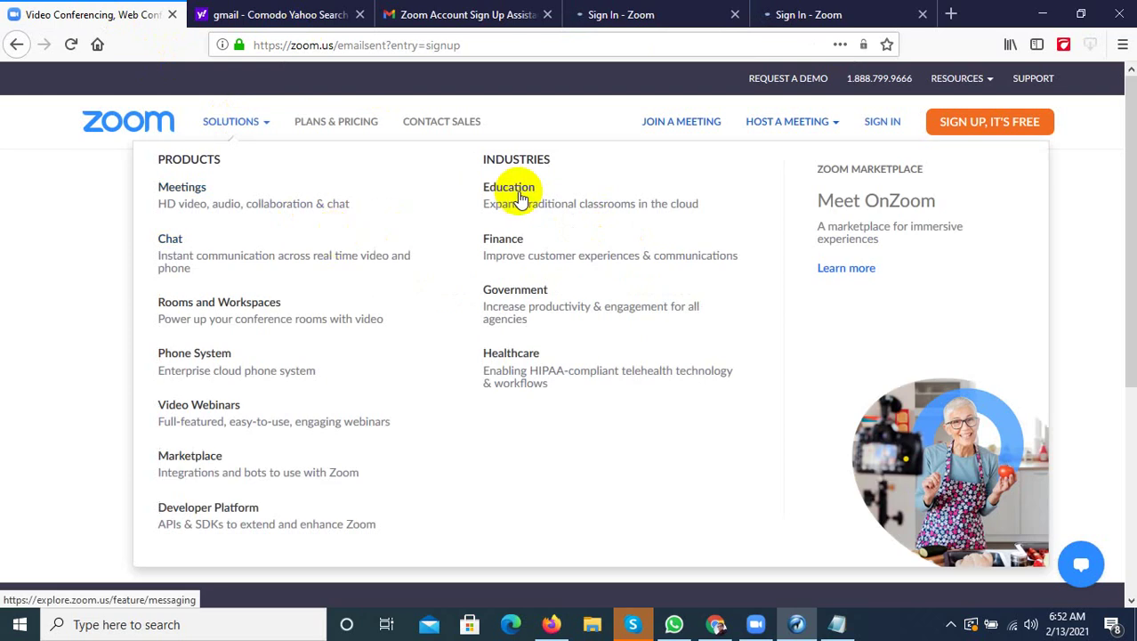
left_click(18, 44)
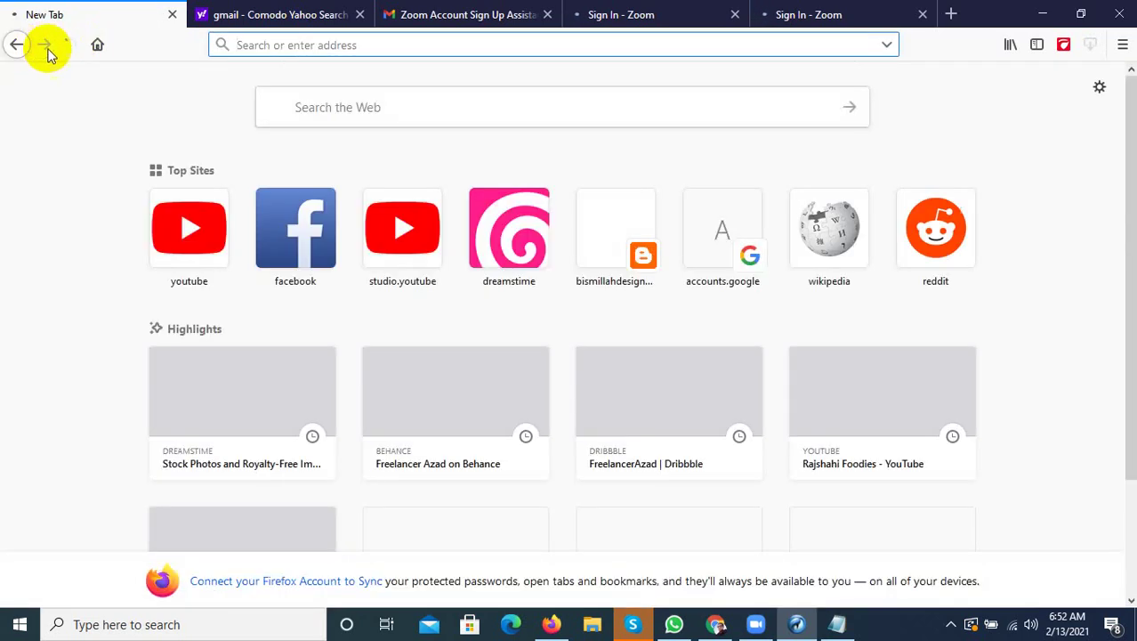
left_click(44, 45)
left_click(612, 13)
left_click(467, 273)
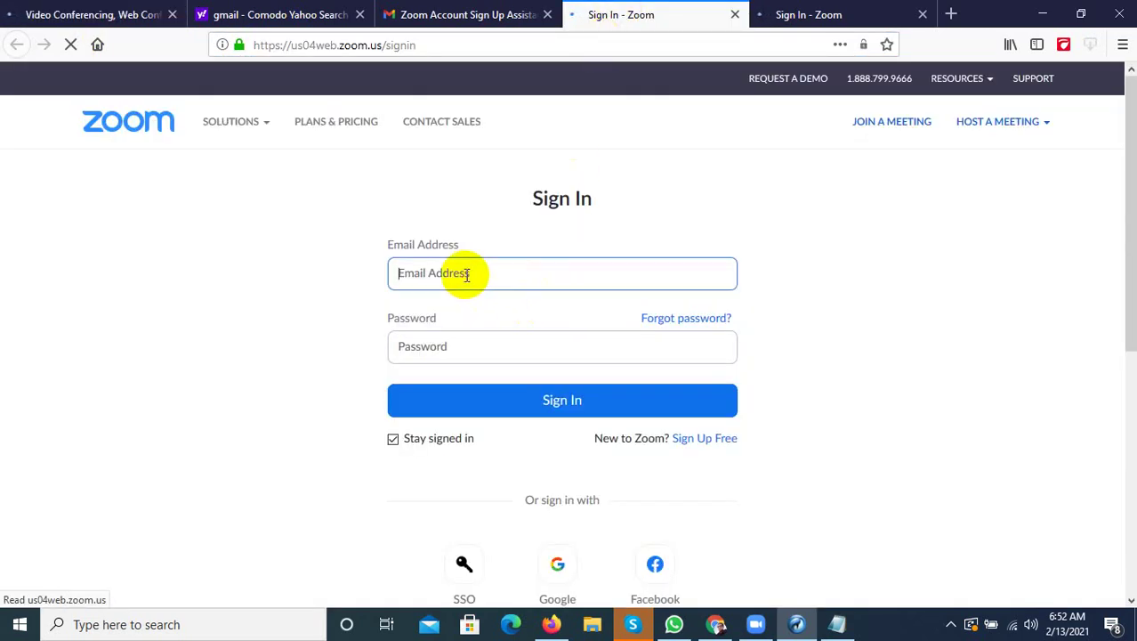
left_click(792, 14)
left_click(42, 11)
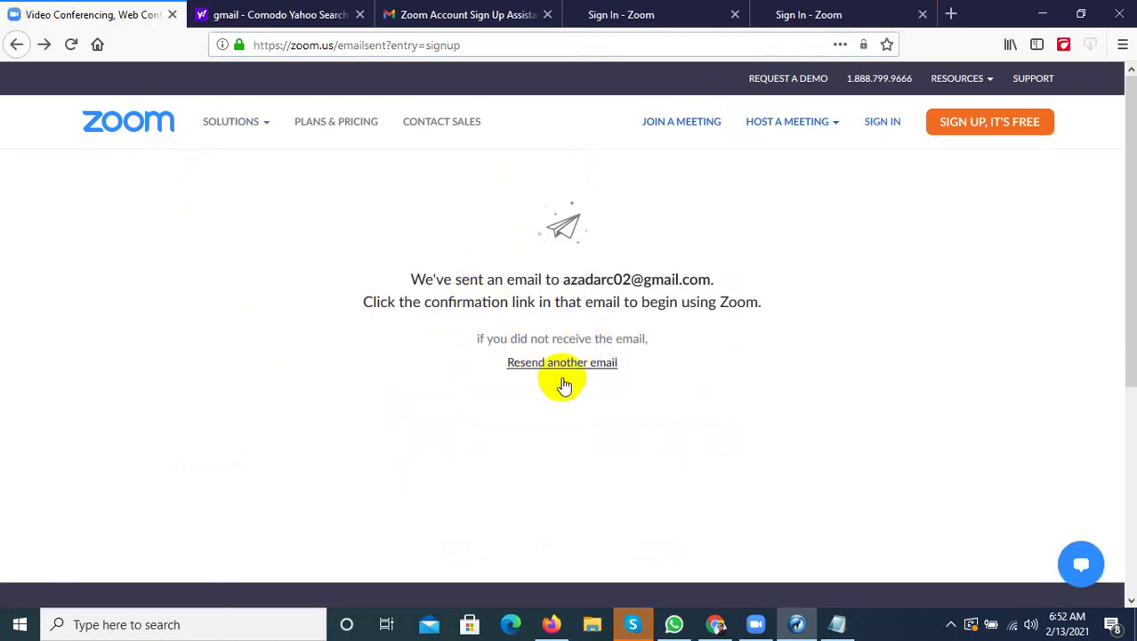
left_click(628, 12)
left_click(549, 7)
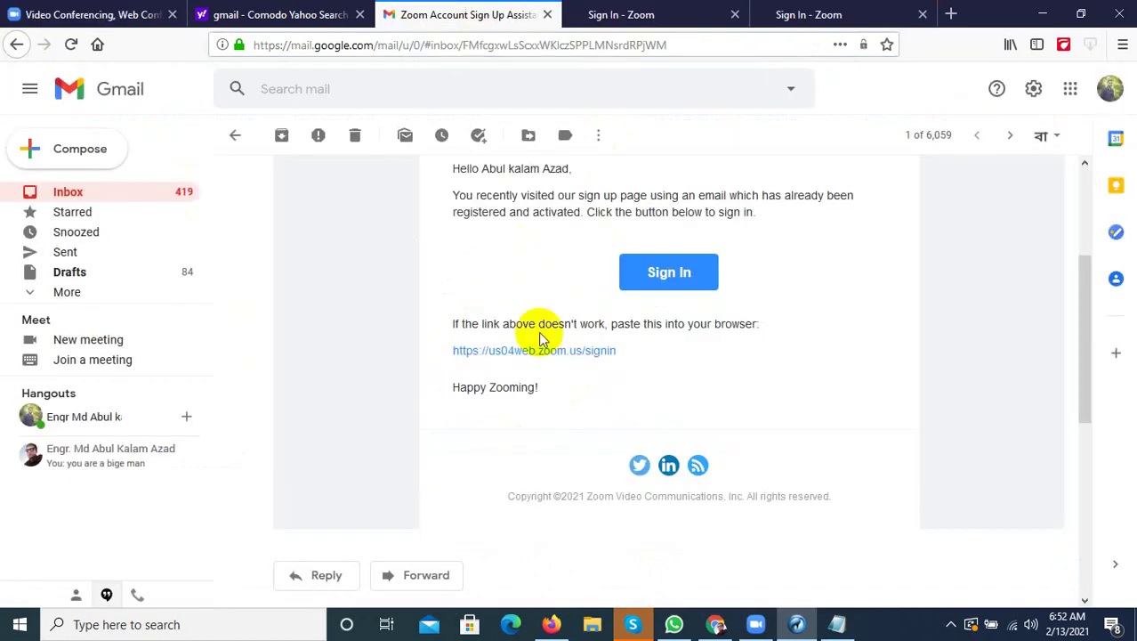
scroll(601, 427, "up", 3)
scroll(658, 338, "down", 3)
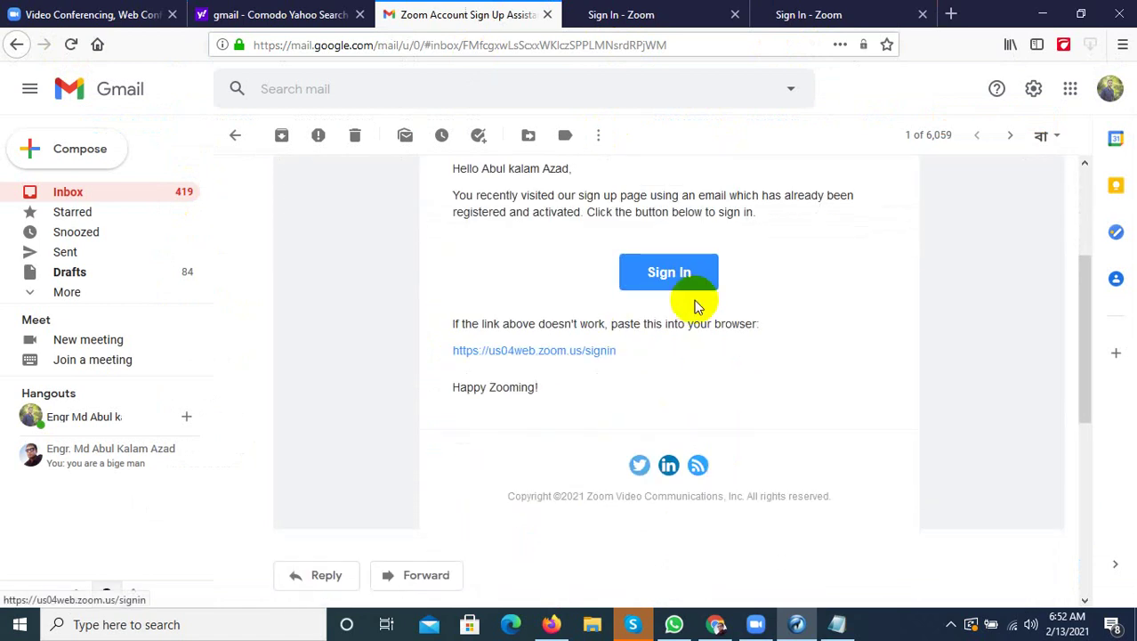
Sign in to Zoom by entering the account's email address and password on the sign-in page
left_click(601, 11)
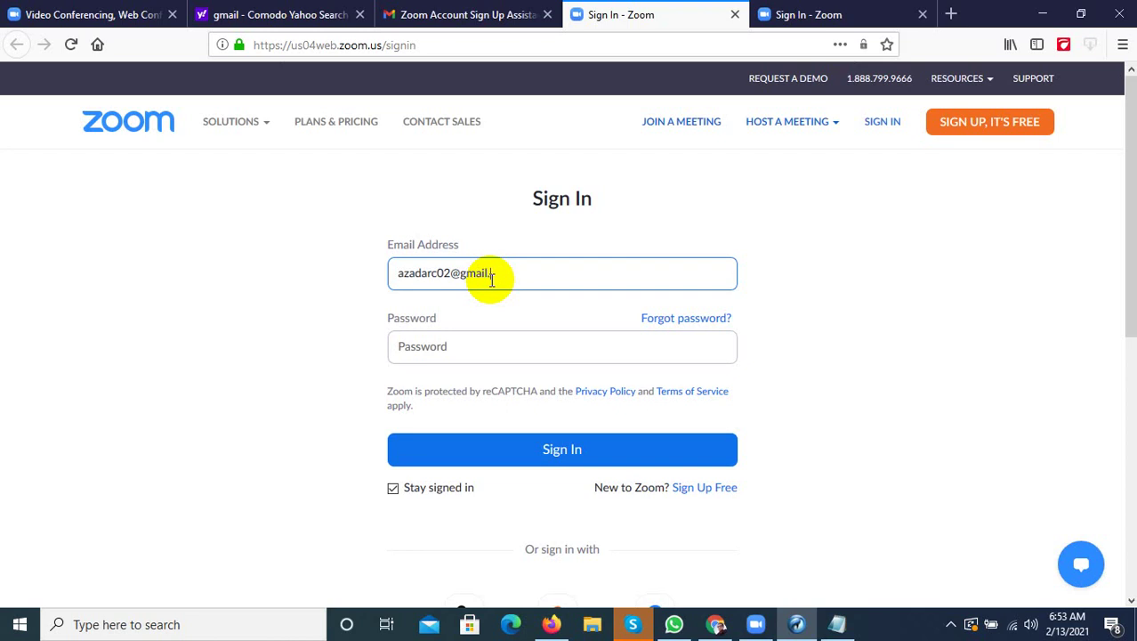
left_click(543, 335)
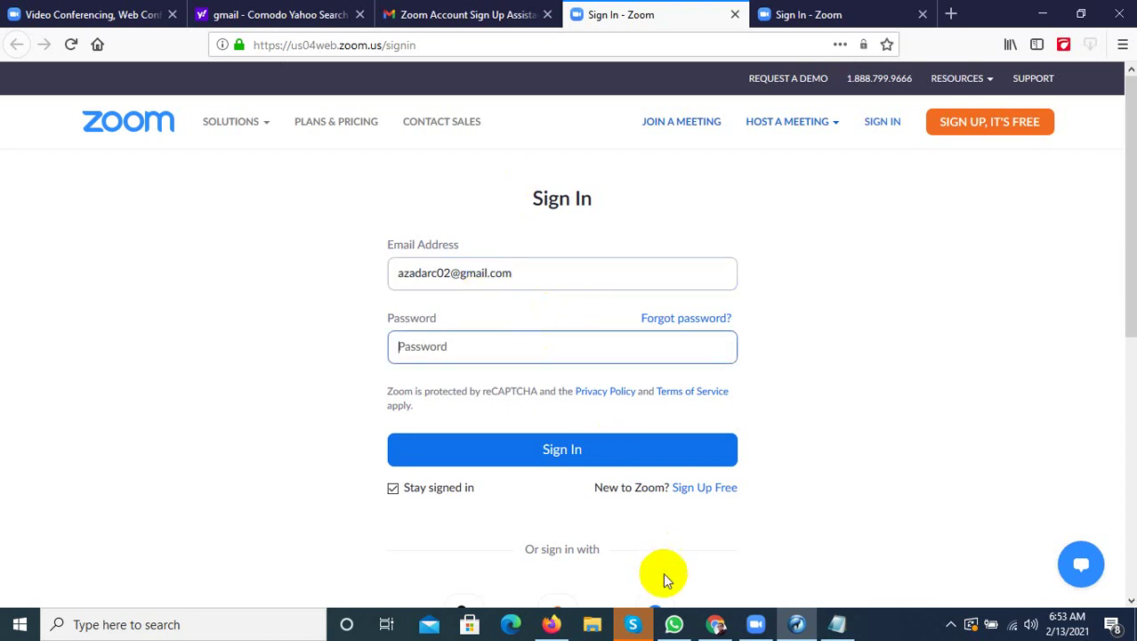
left_click(953, 626)
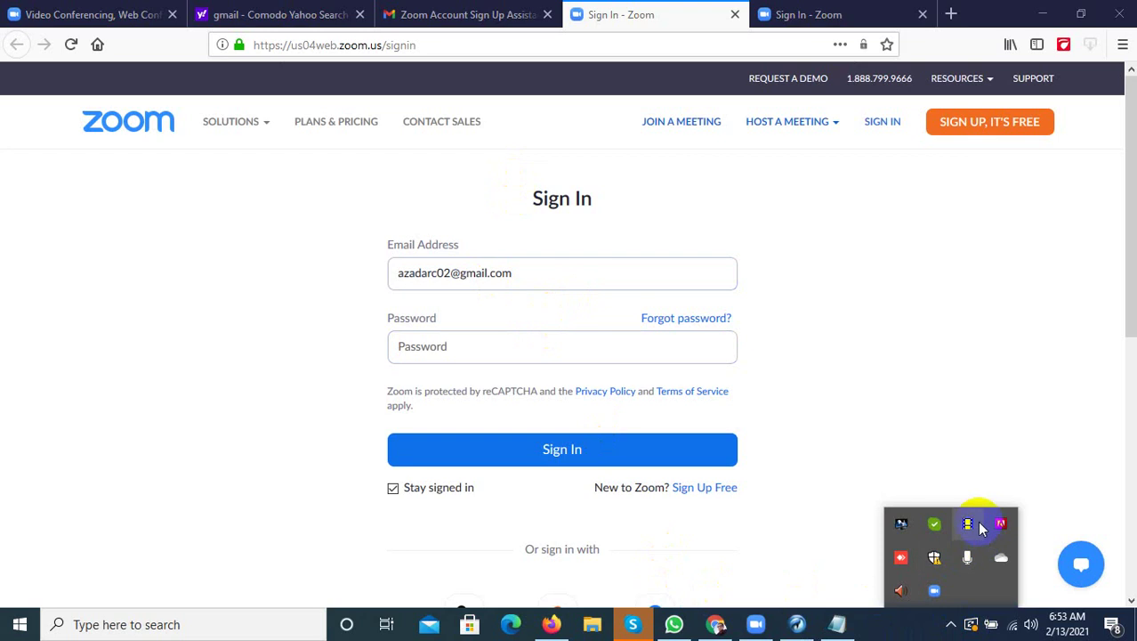
left_click(973, 525)
left_click(583, 450)
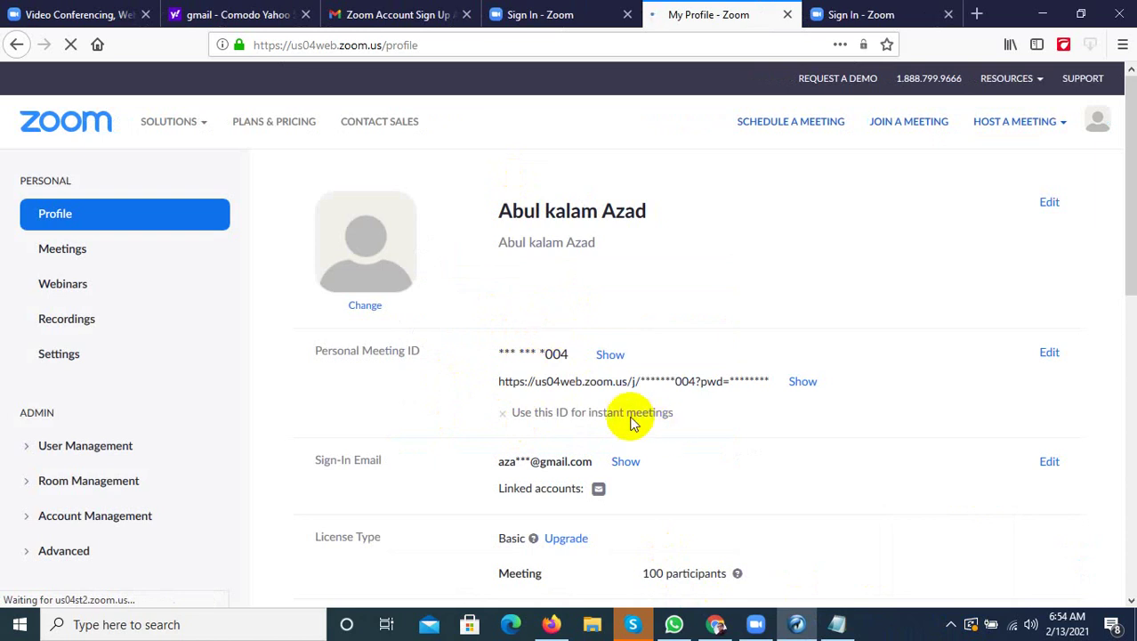
Examine the profile page's meeting ID, sign-in, license, language, date and security sections, closing the All About Zoom pop-up
scroll(566, 376, "down", 3)
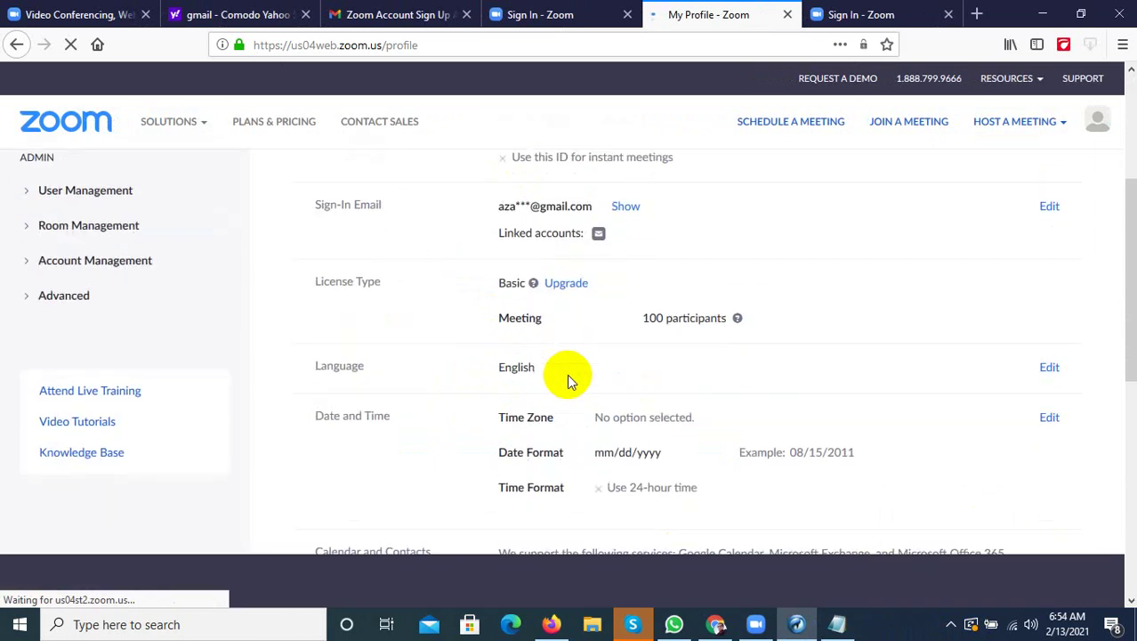
scroll(614, 472, "up", 2)
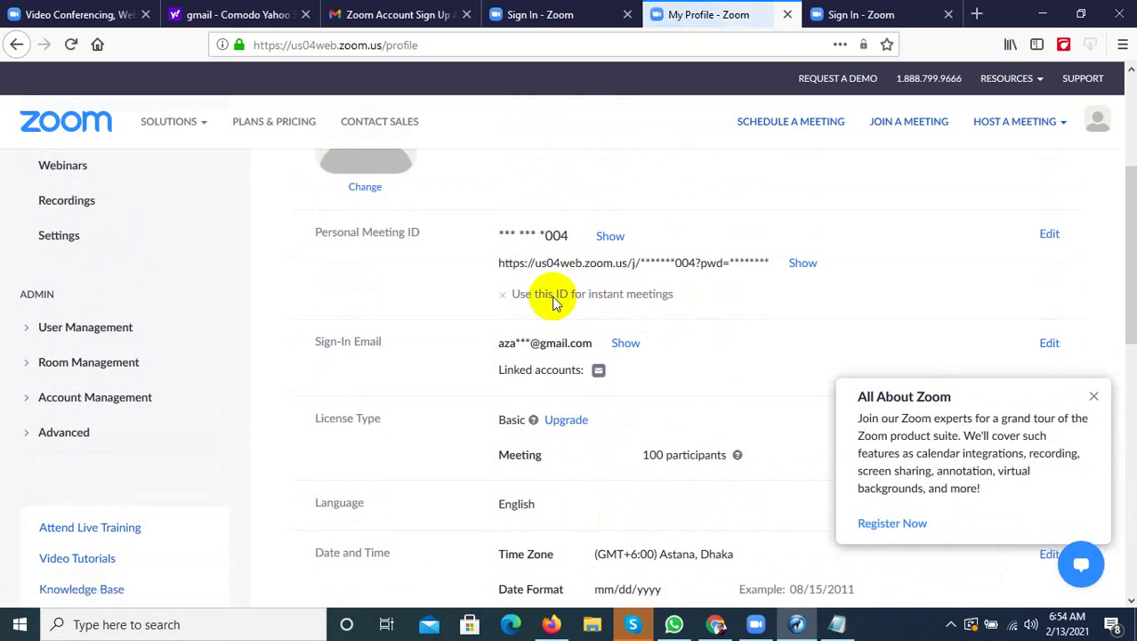
left_click(1095, 399)
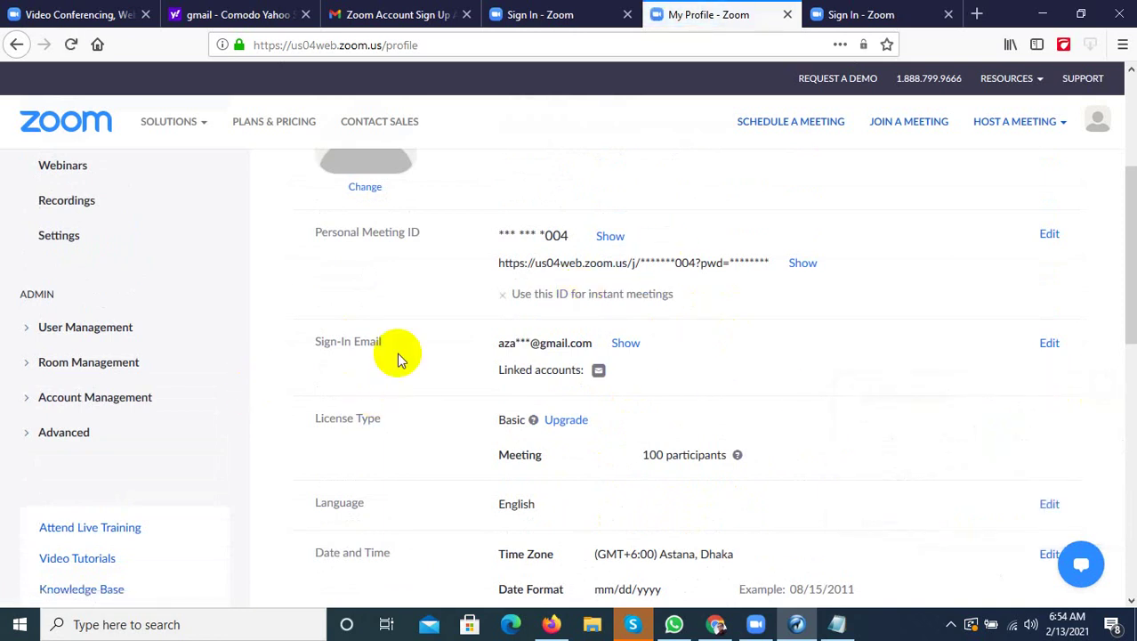
scroll(239, 339, "down", 5)
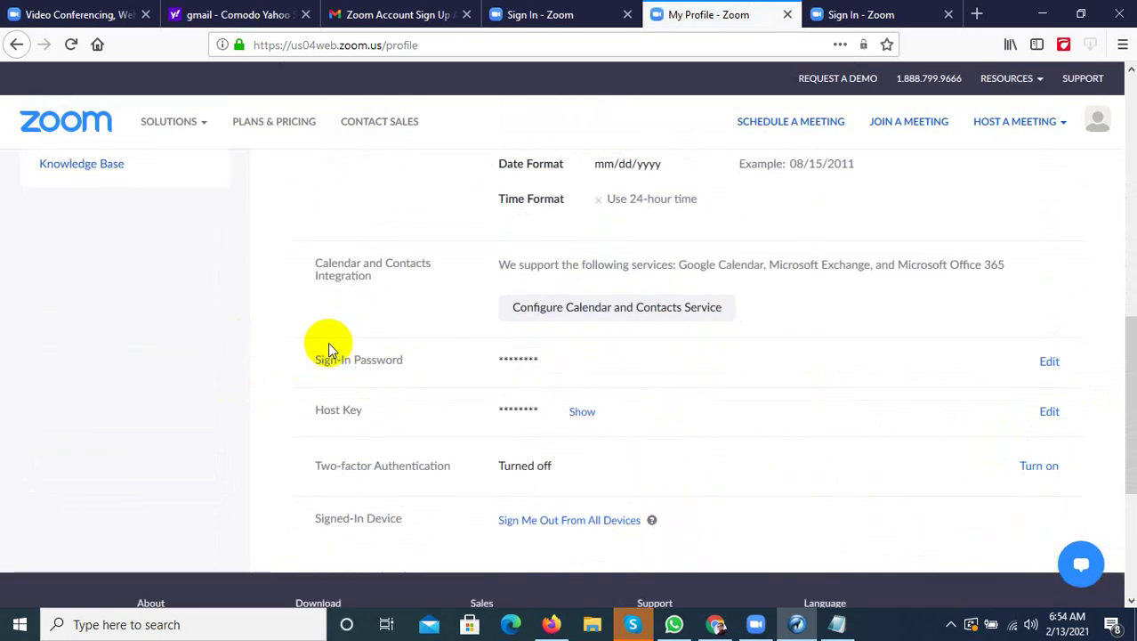
scroll(349, 356, "up", 4)
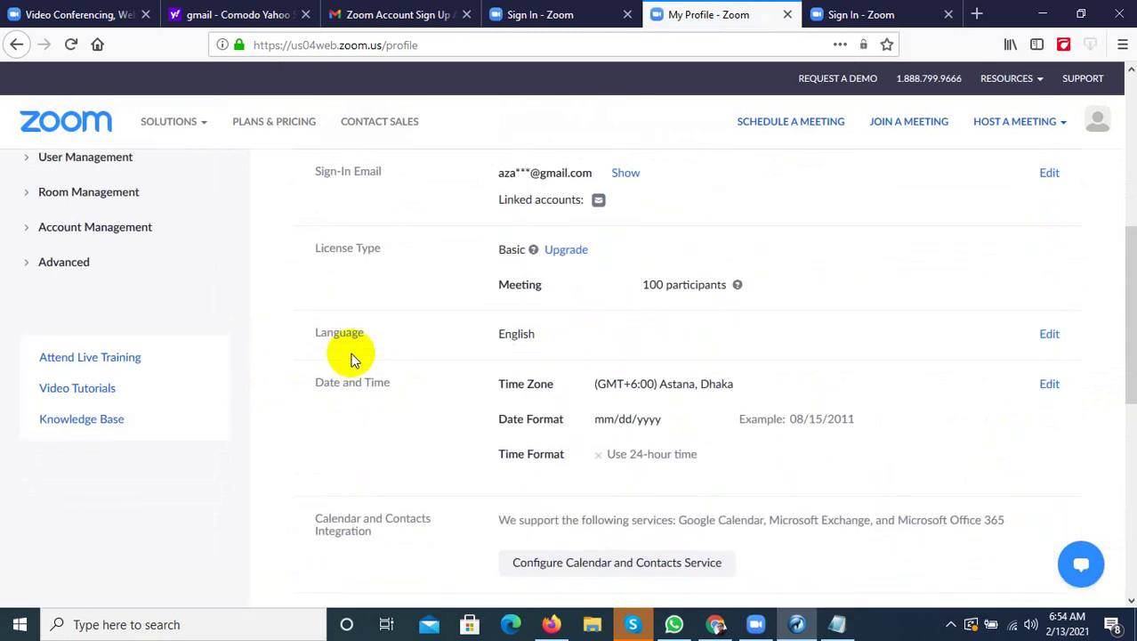
scroll(352, 356, "up", 3)
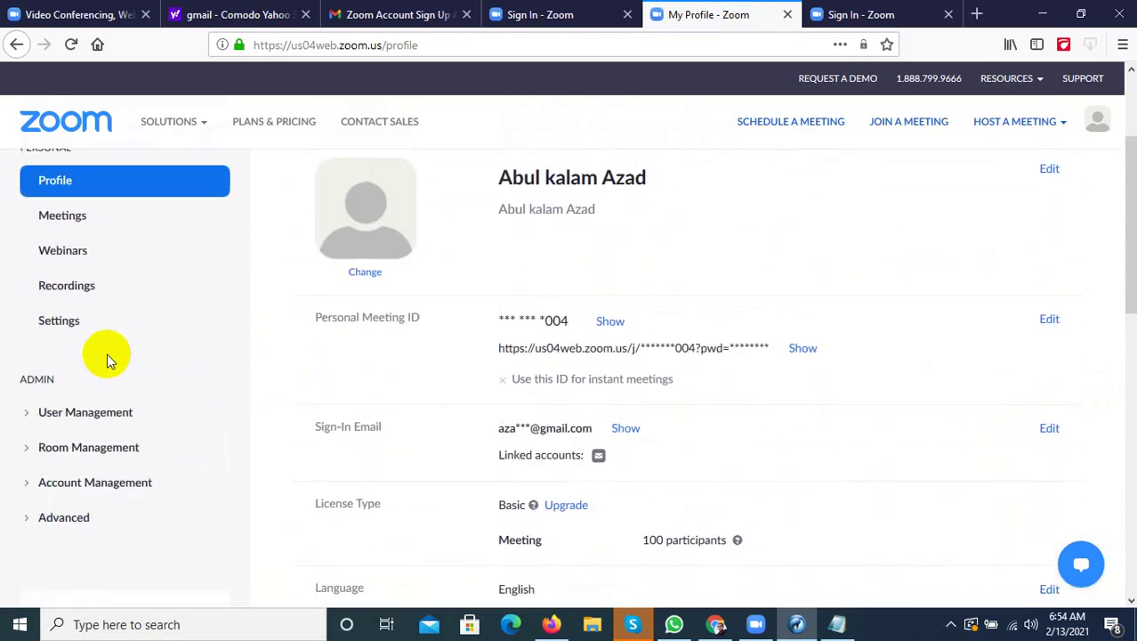
scroll(111, 356, "up", 1)
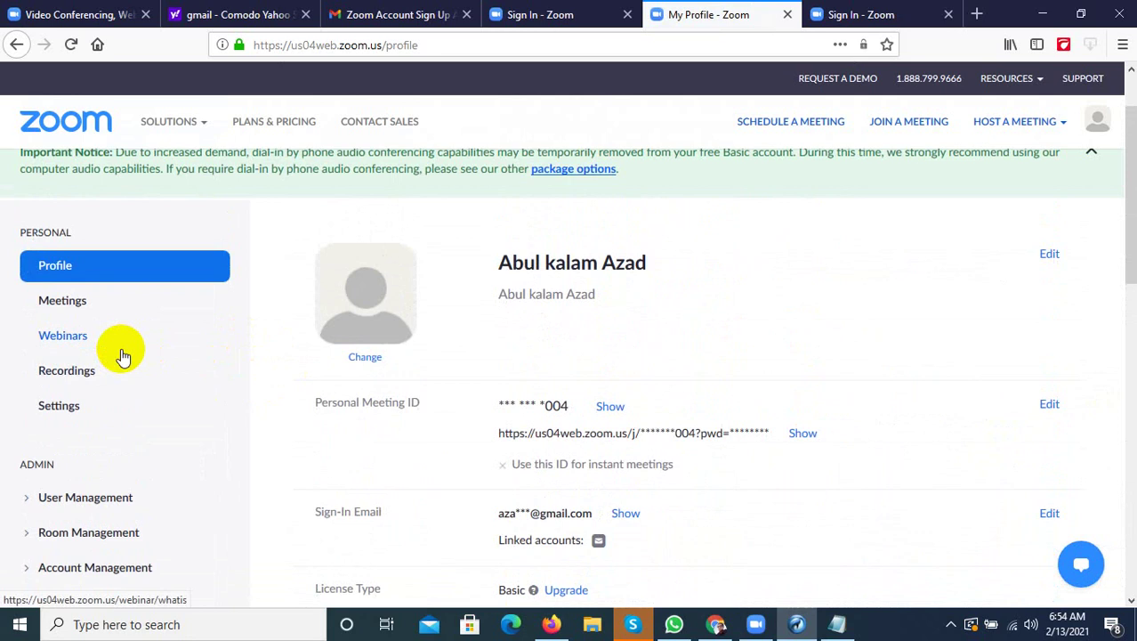
scroll(209, 381, "up", 1)
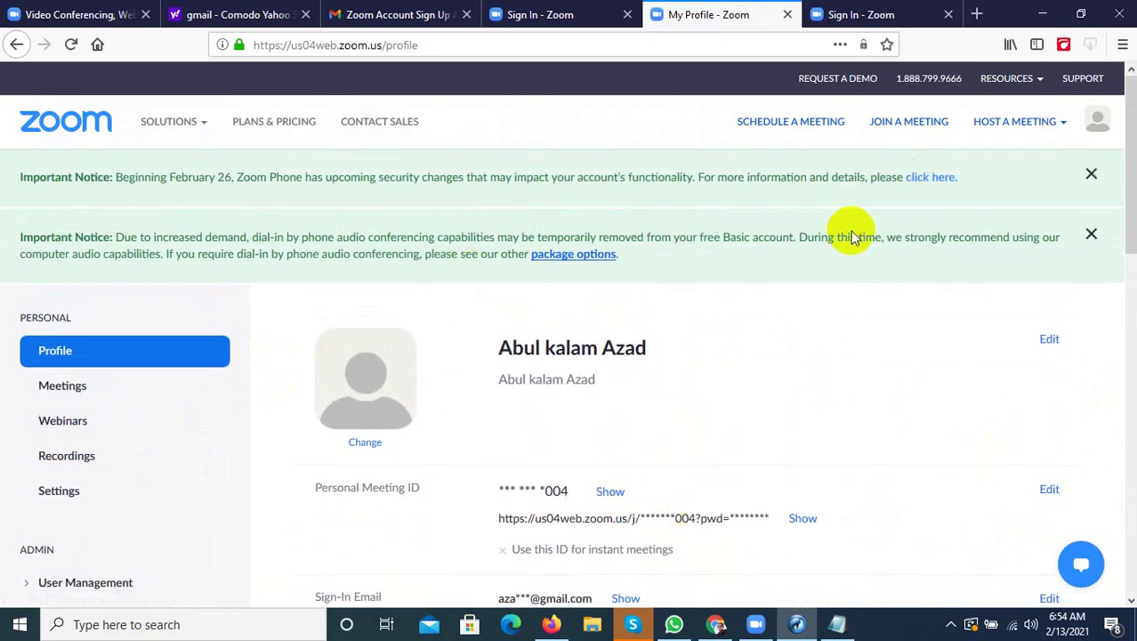
Open the Zoom Phone notice's details link, return to the profile page and dismiss the dial-in audio notice
left_click(925, 178)
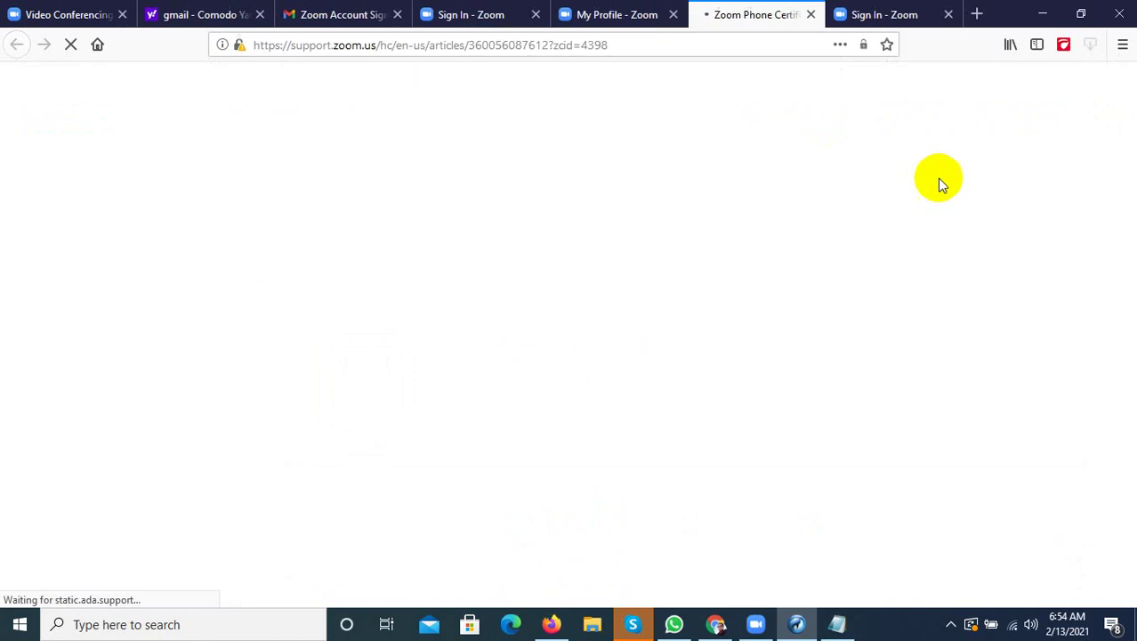
left_click(616, 11)
left_click(1091, 239)
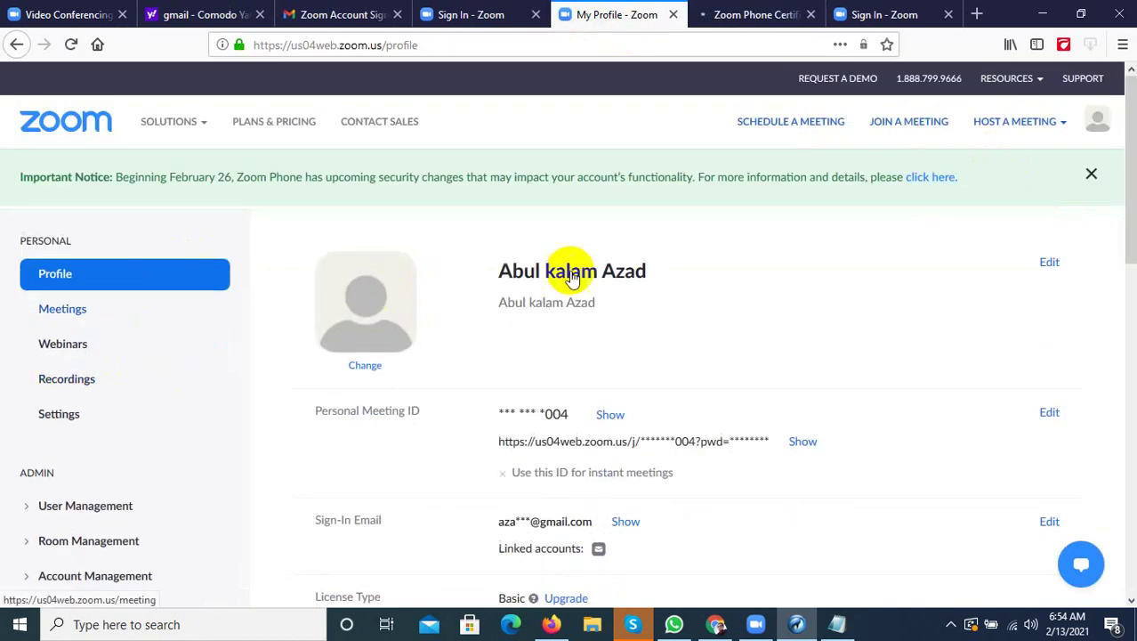
Start uploading a new profile picture and browse to the BISMILLA DESIGN (F:) drive, dismissing the pop-up notification
left_click(357, 368)
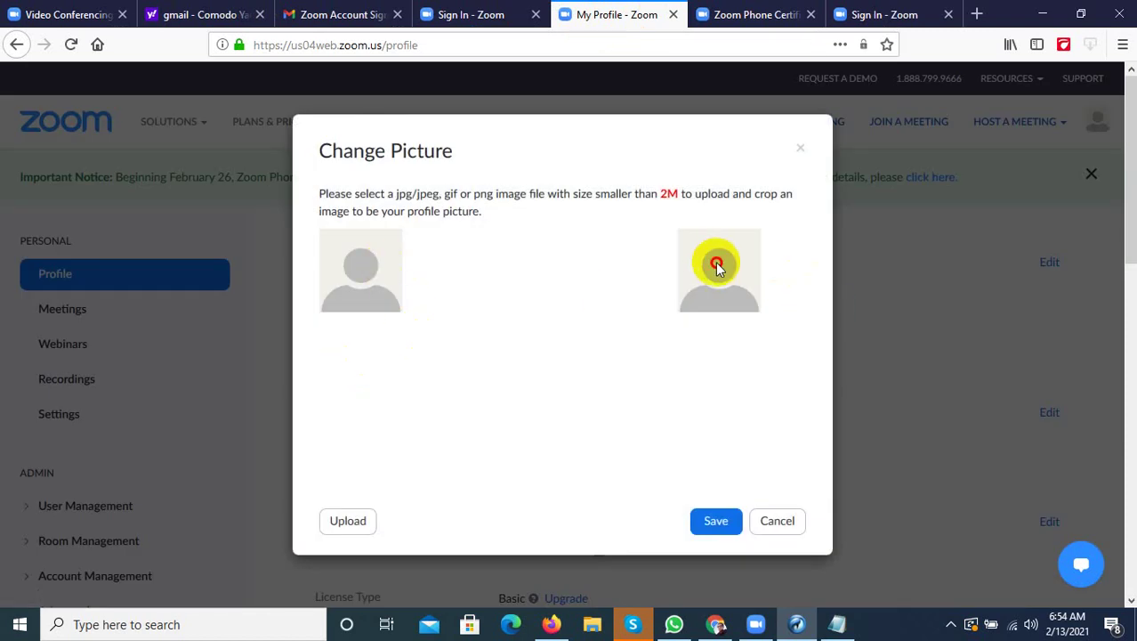
left_click(376, 527)
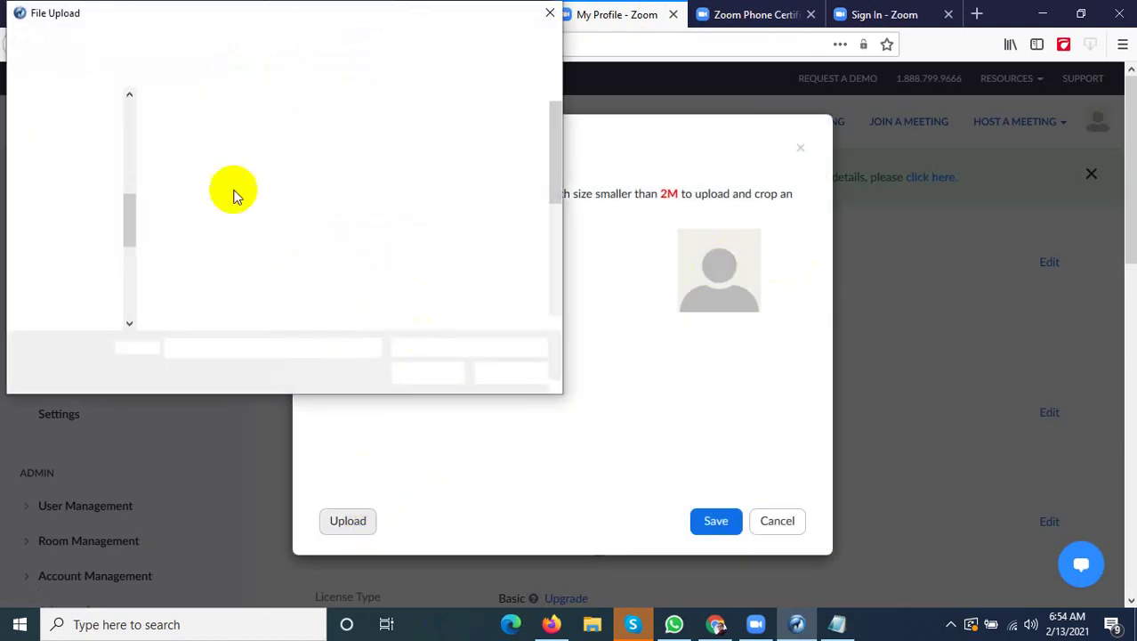
left_click(144, 43)
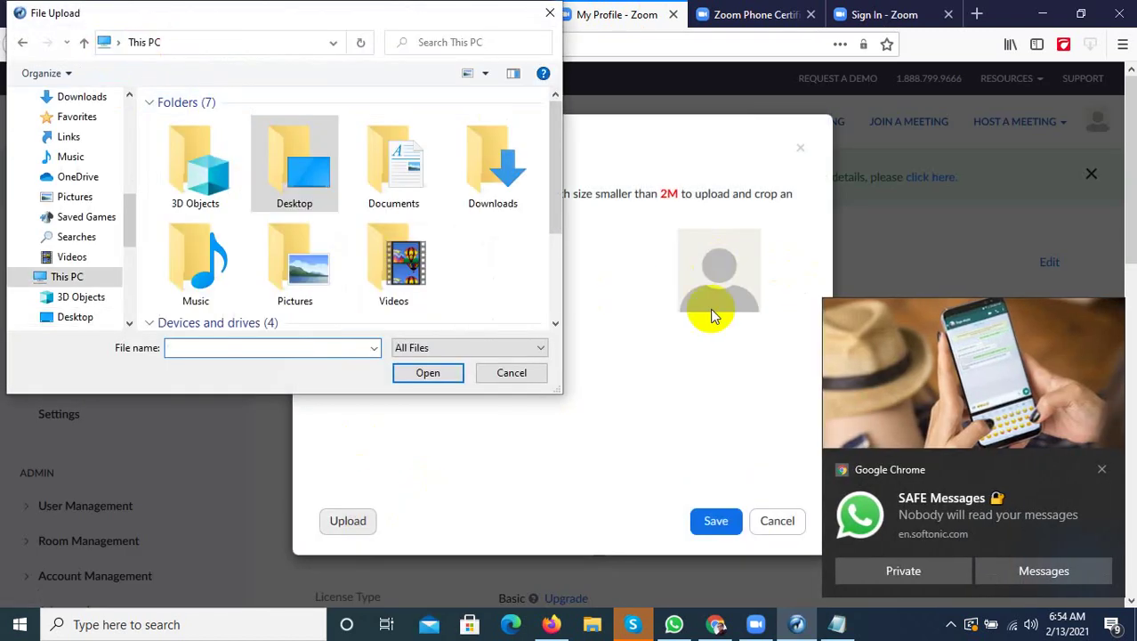
left_click(1103, 468)
scroll(152, 202, "down", 2)
scroll(86, 294, "down", 1)
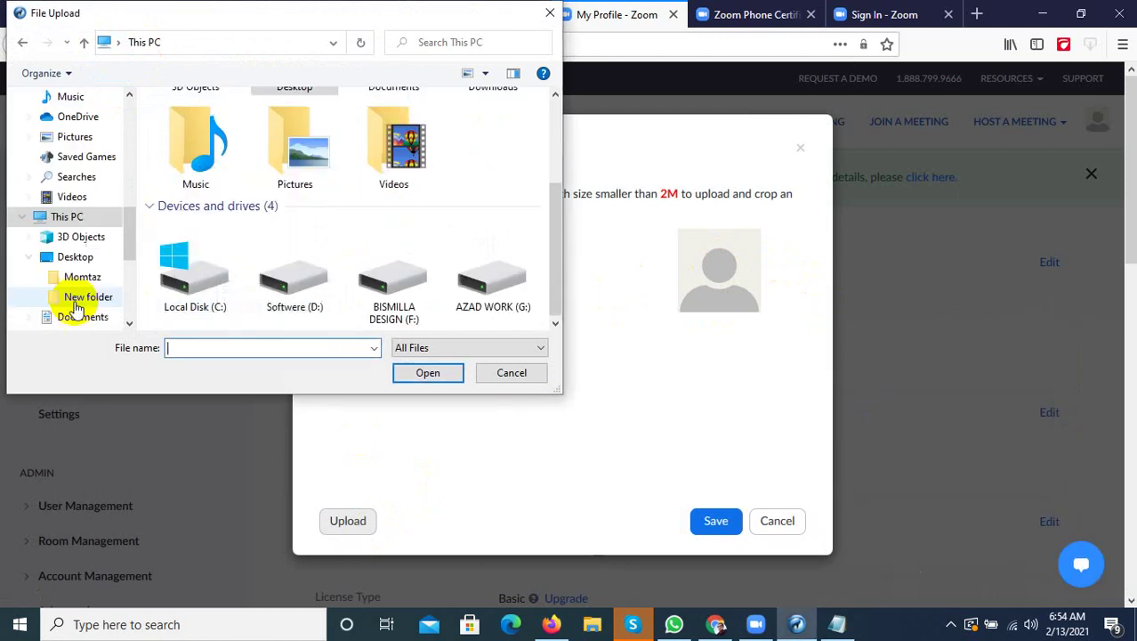
double_click(416, 285)
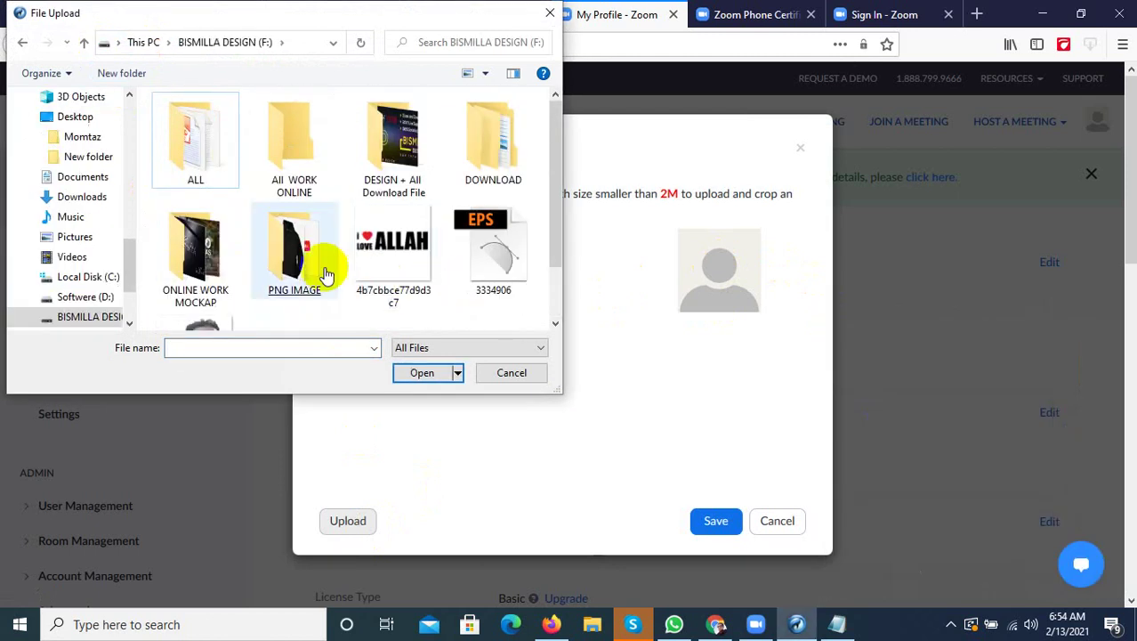
Choose the image PICTURE png 1 from the personal photos folder under DESIGN + All Download File, ALL FILE FRIEND DESIGN
double_click(399, 158)
double_click(298, 129)
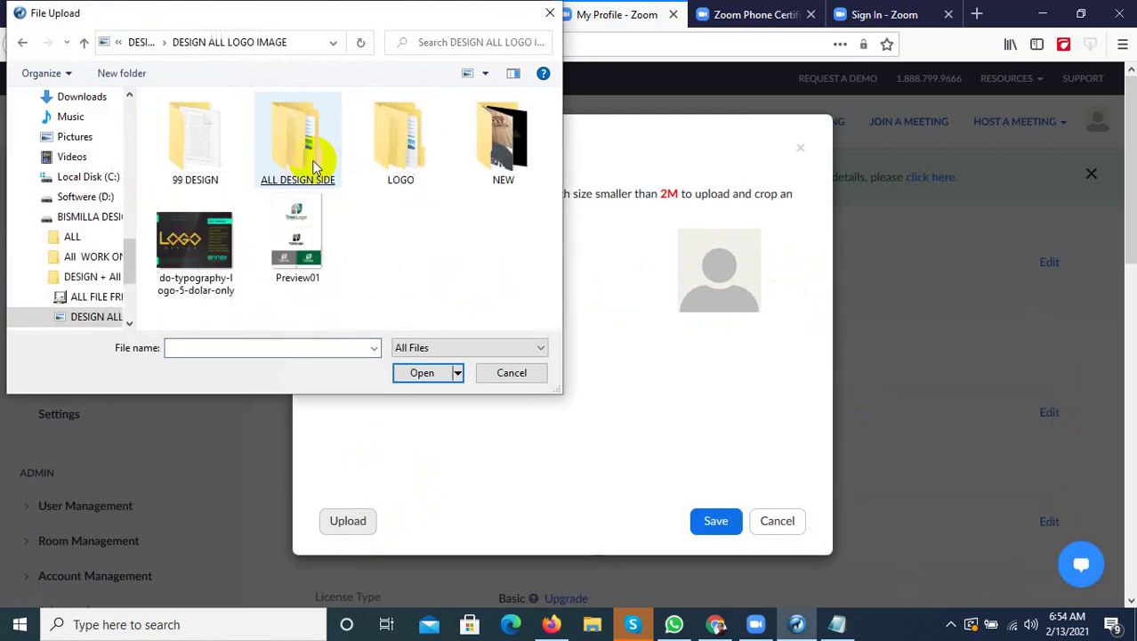
left_click(145, 42)
double_click(213, 155)
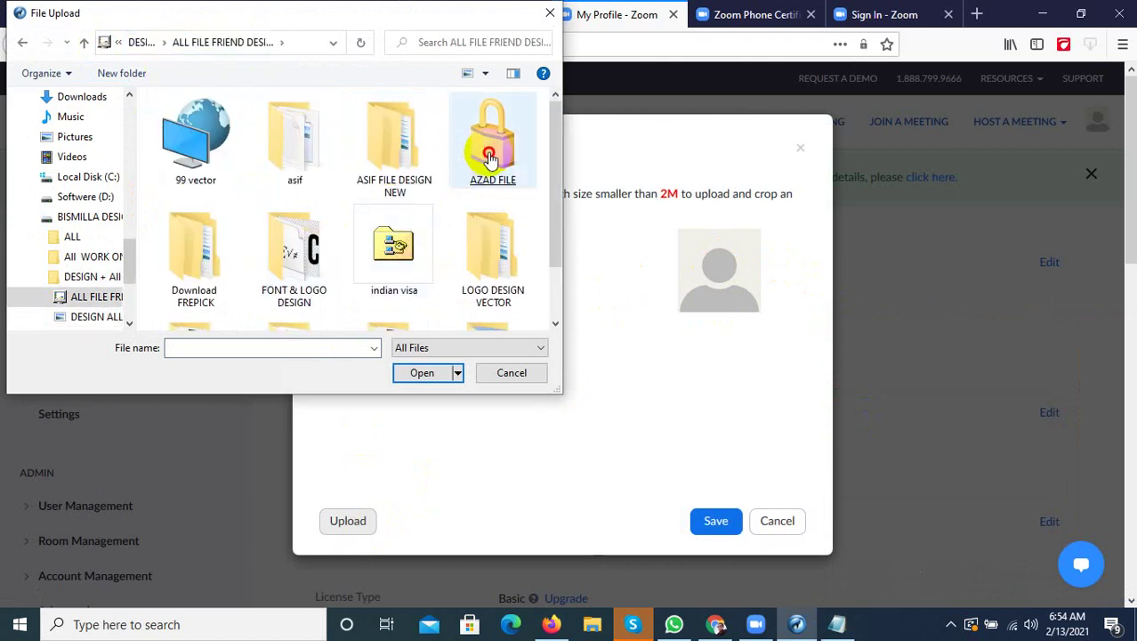
double_click(481, 125)
double_click(408, 20)
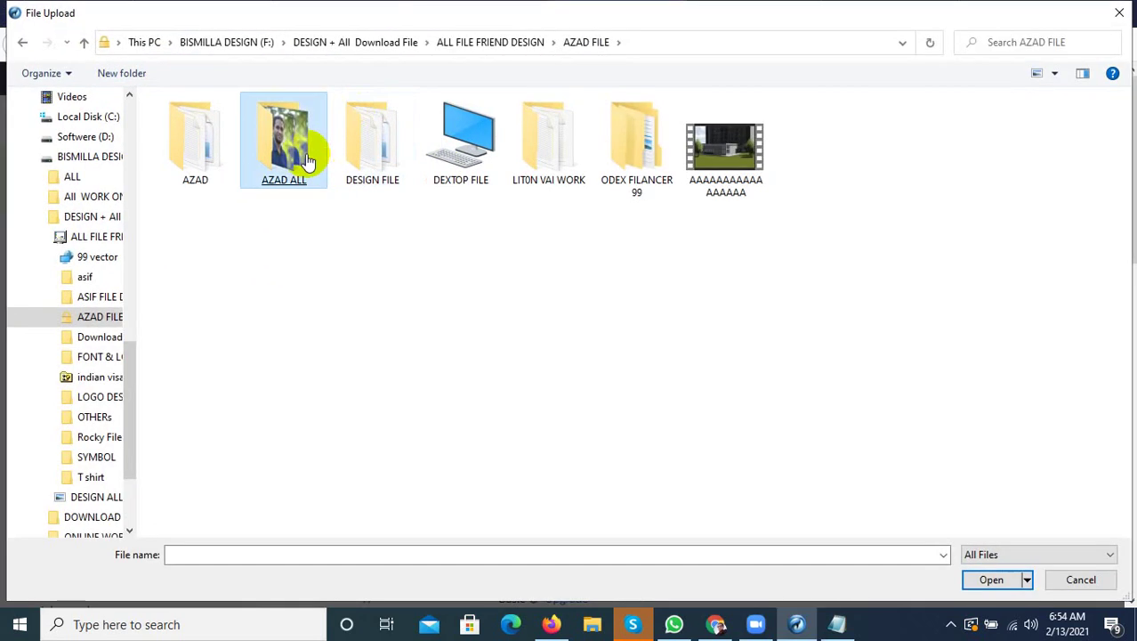
double_click(287, 141)
scroll(534, 418, "down", 3)
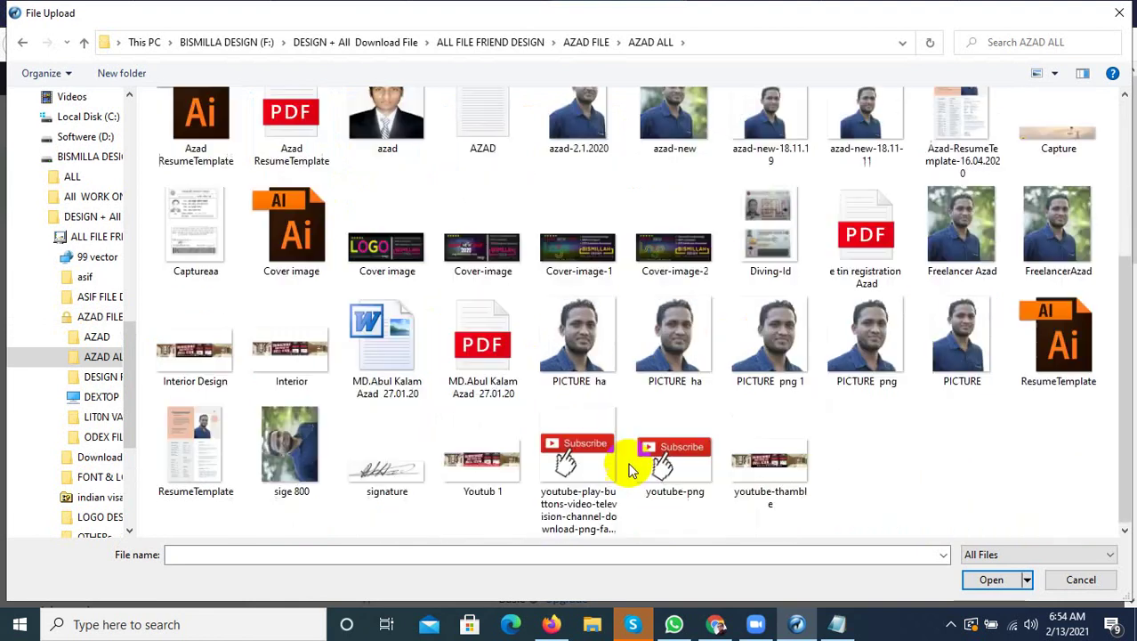
double_click(792, 365)
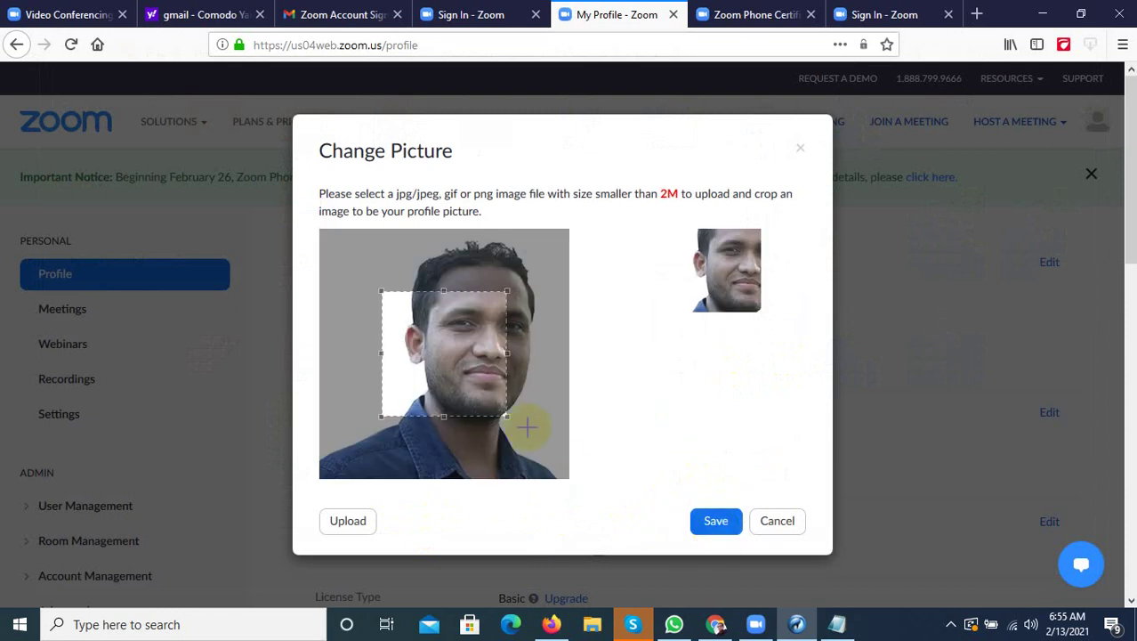
Enlarge the crop area to cover the whole photo and save it as the profile picture
left_click_drag(506, 418, 568, 478)
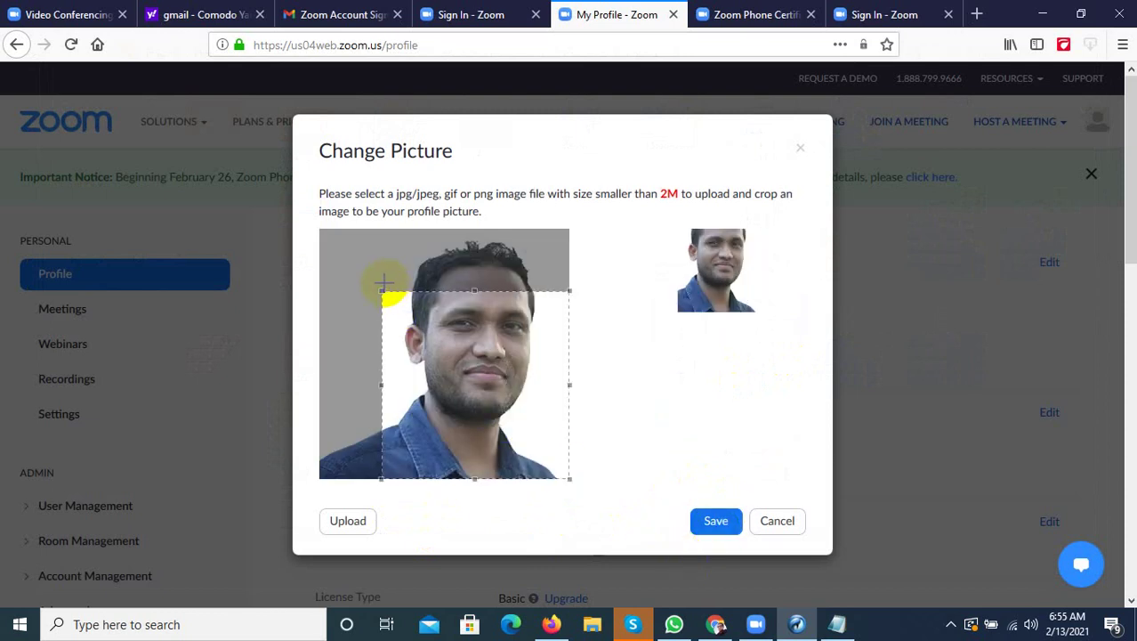
left_click_drag(381, 286, 319, 229)
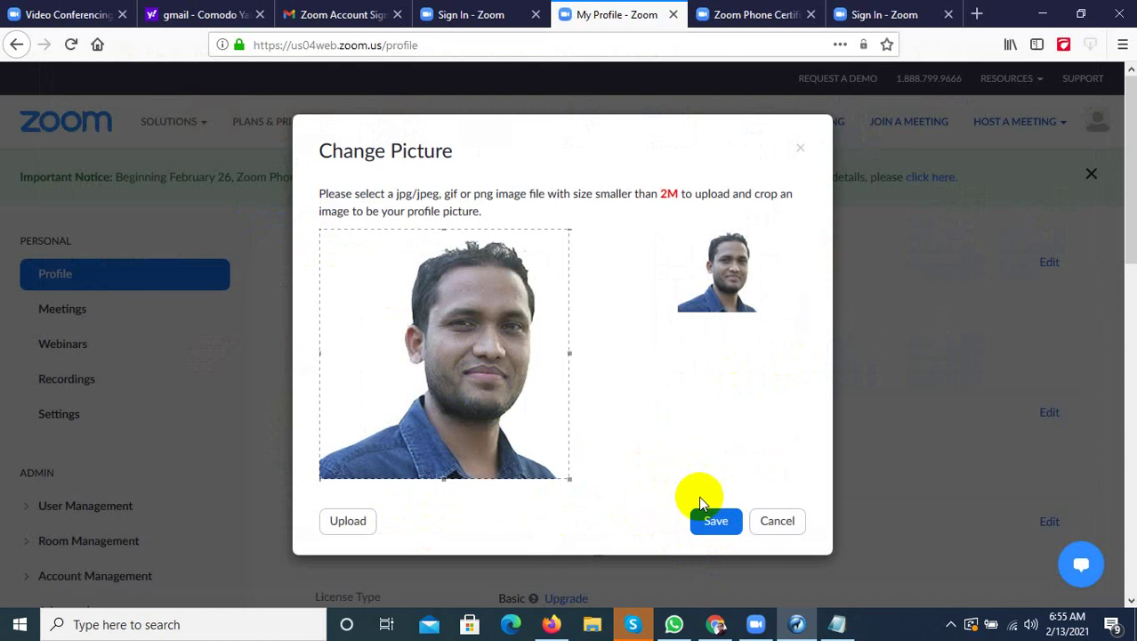
left_click(717, 523)
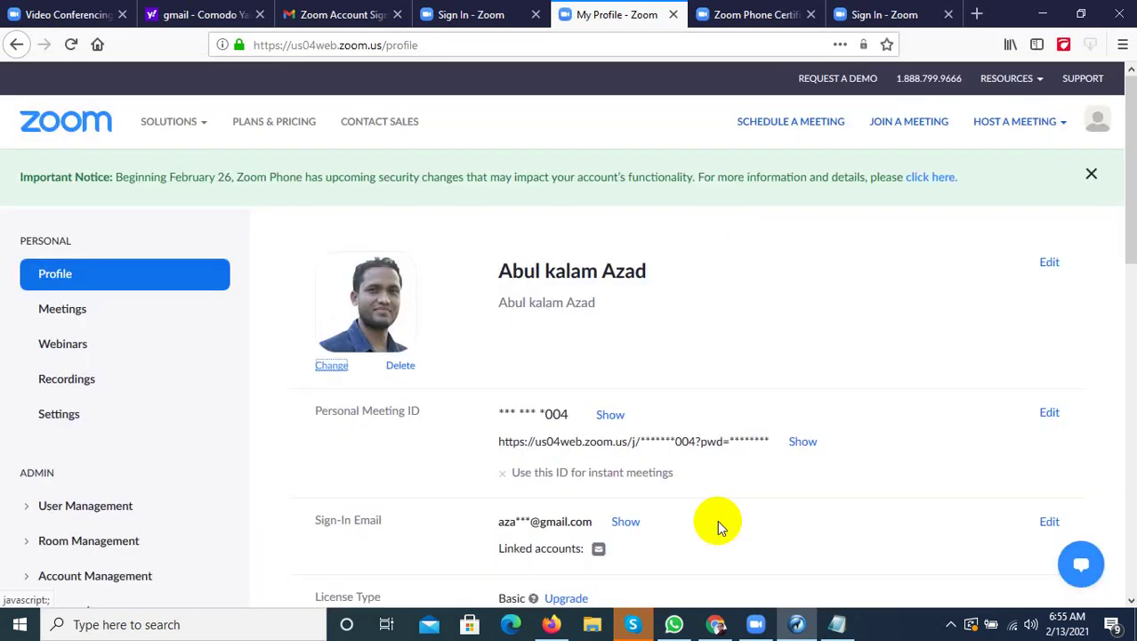
Reveal the full personal meeting link on the profile page and copy it
scroll(757, 472, "down", 4)
scroll(790, 460, "down", 4)
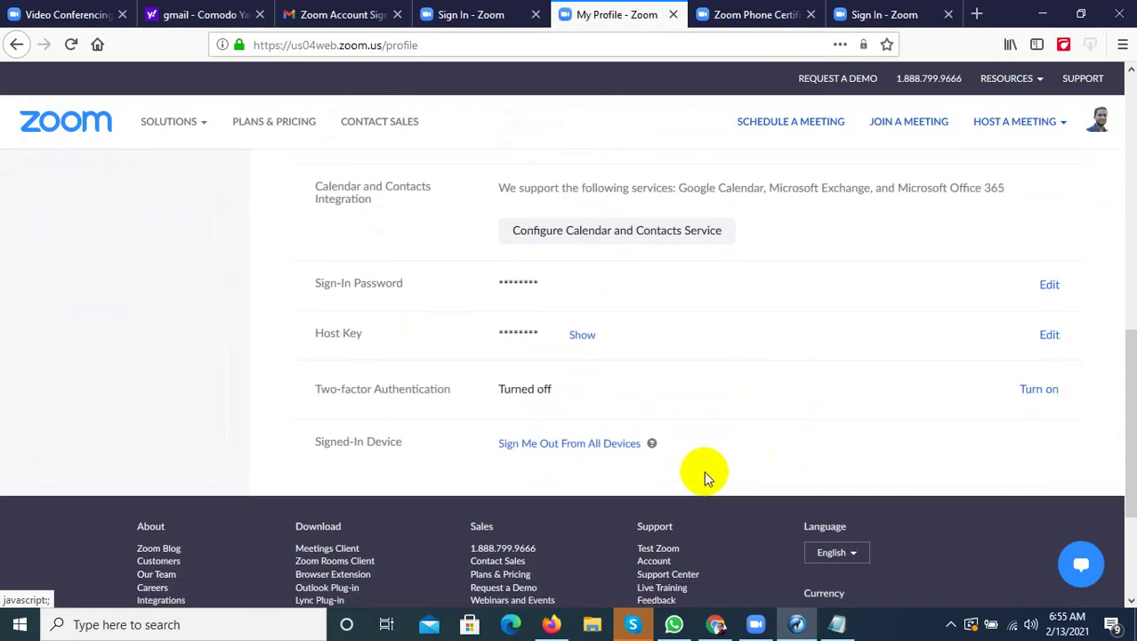
scroll(684, 480, "up", 8)
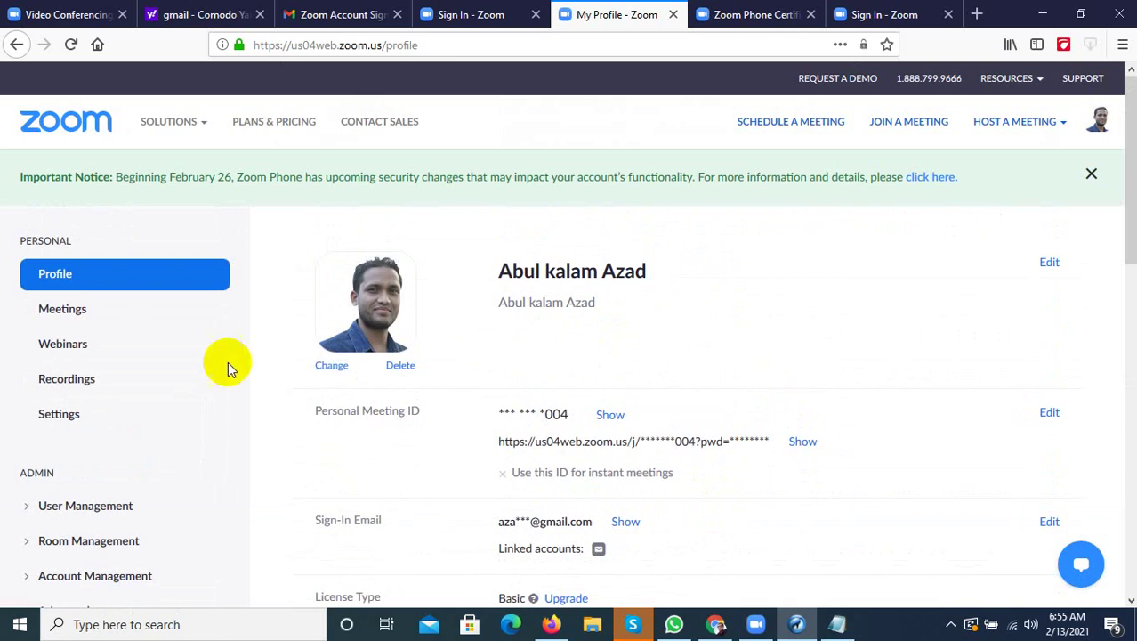
scroll(147, 434, "down", 2)
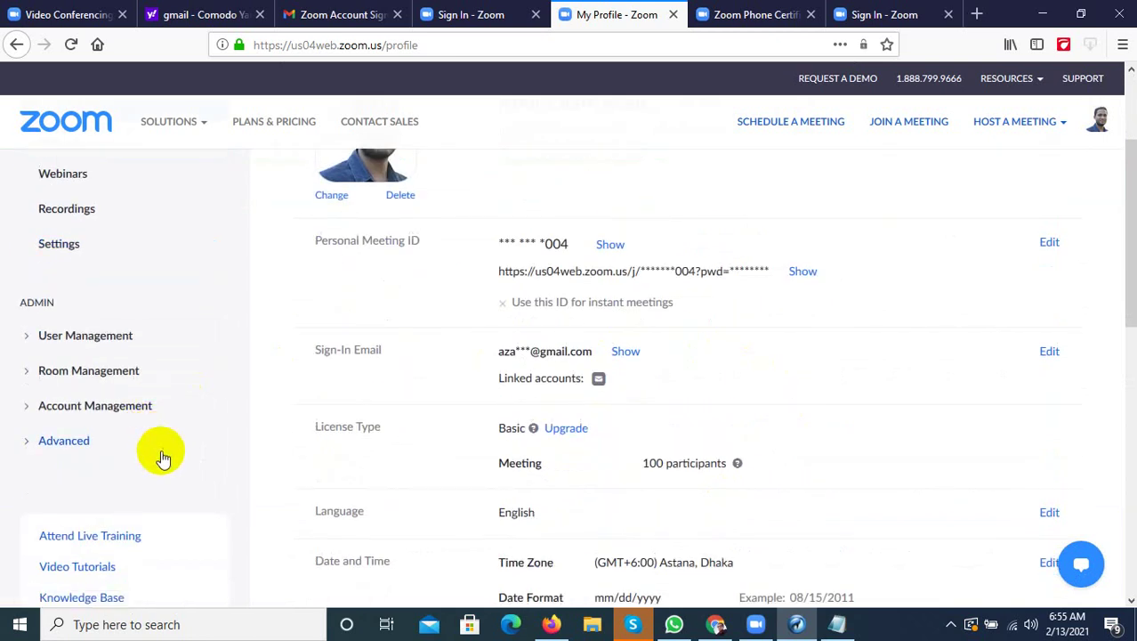
left_click(803, 273)
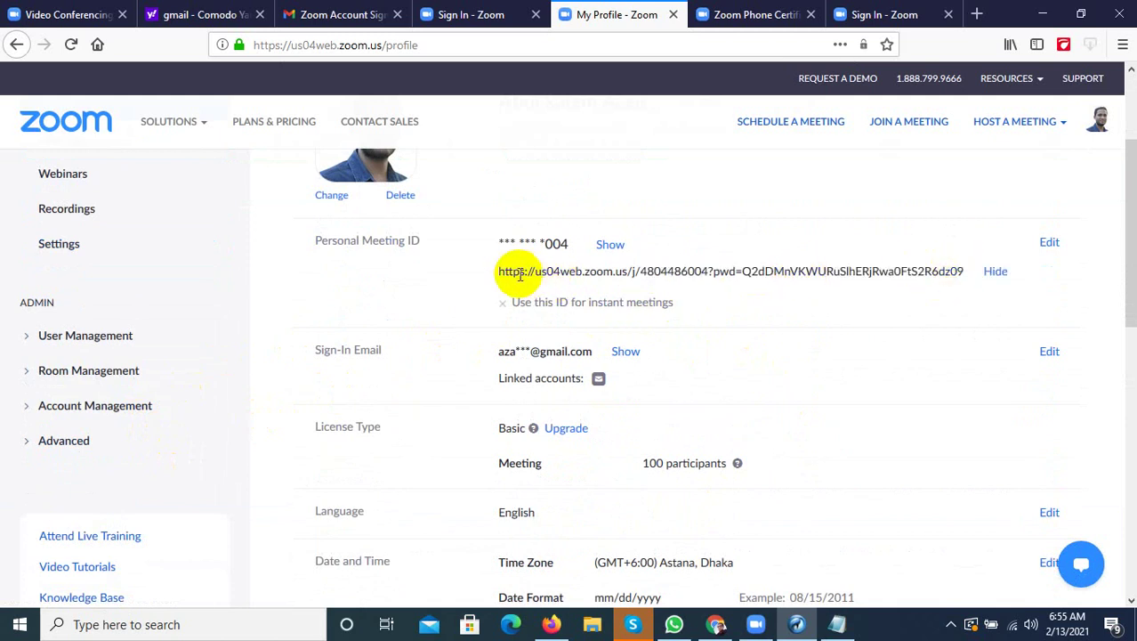
left_click_drag(499, 276, 979, 274)
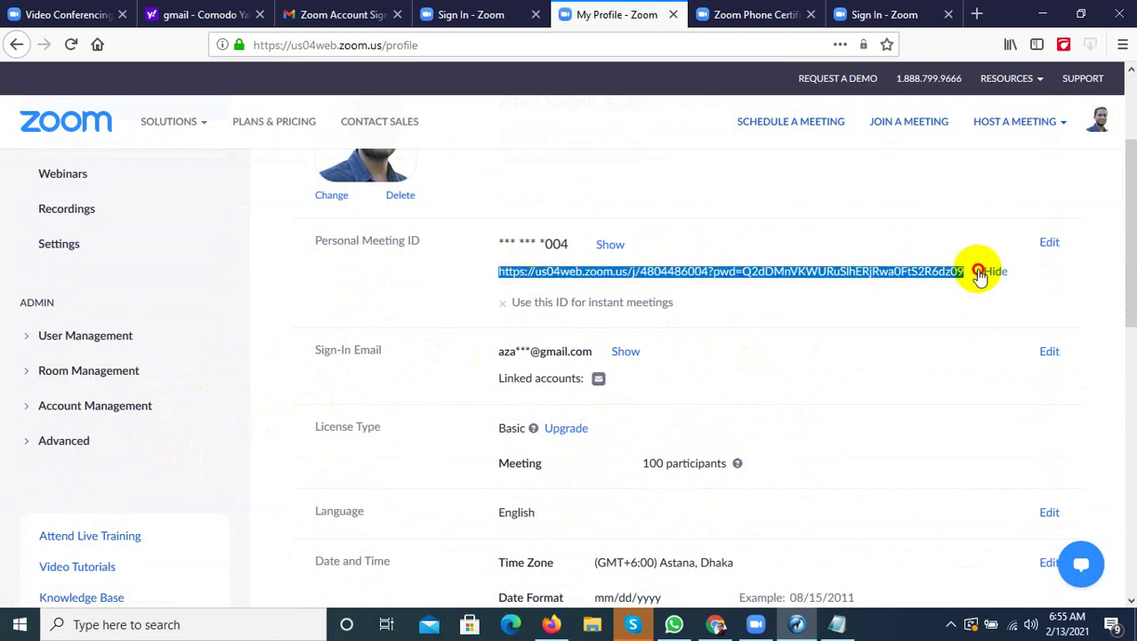
right_click(903, 266)
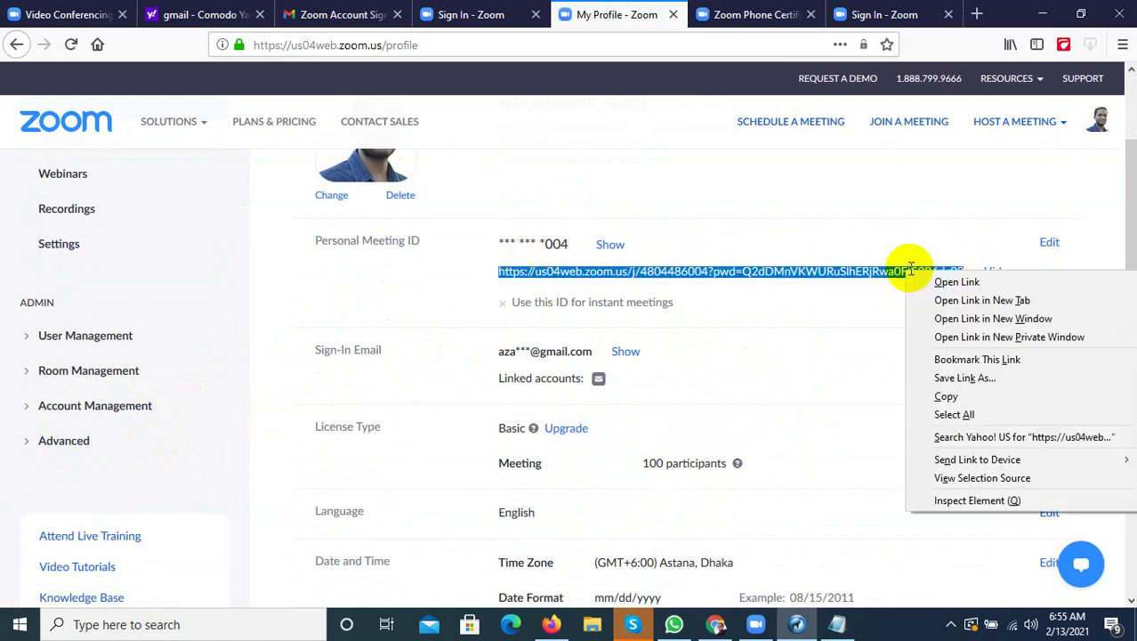
left_click(950, 395)
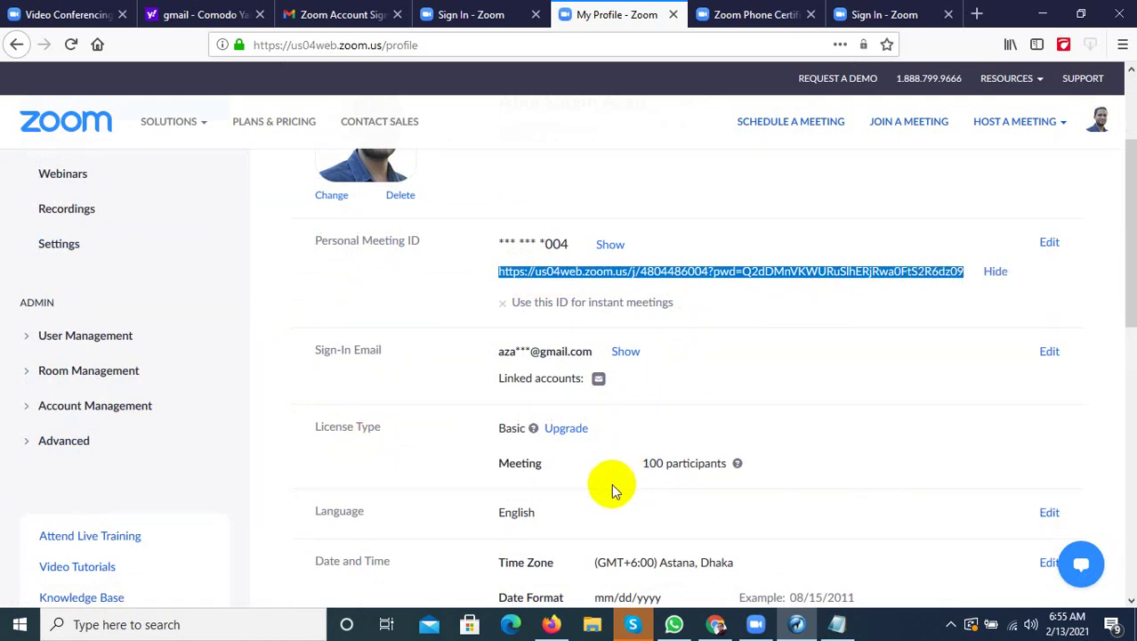
Try to sign in to the Zoom Cloud Meetings desktop app with the account's email and password, enabling Keep me signed in
left_click(756, 624)
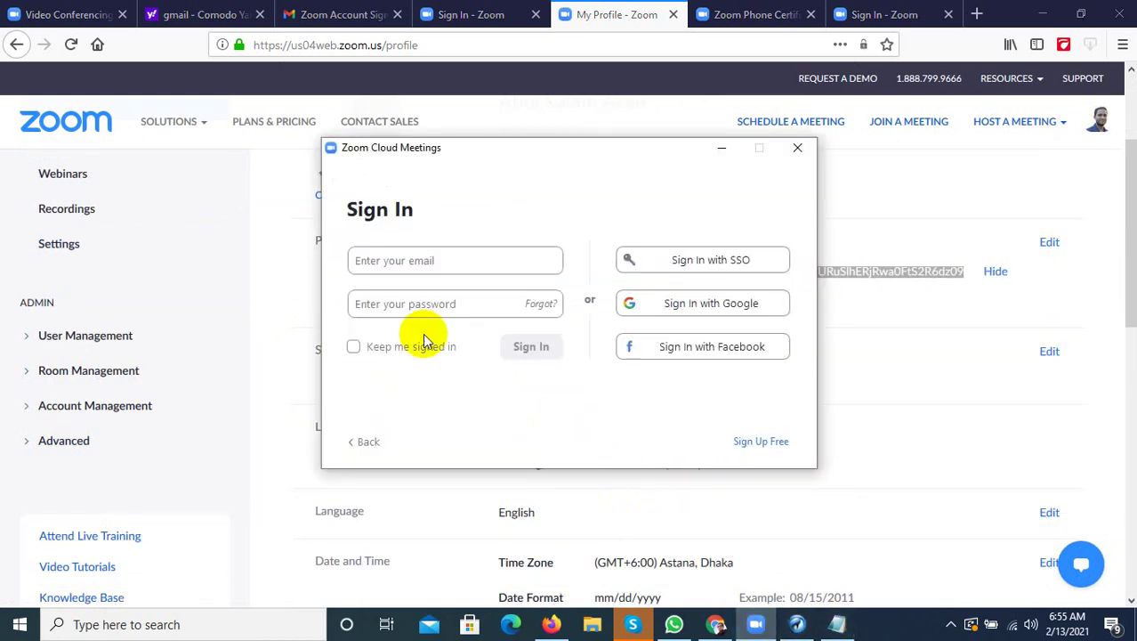
left_click(476, 264)
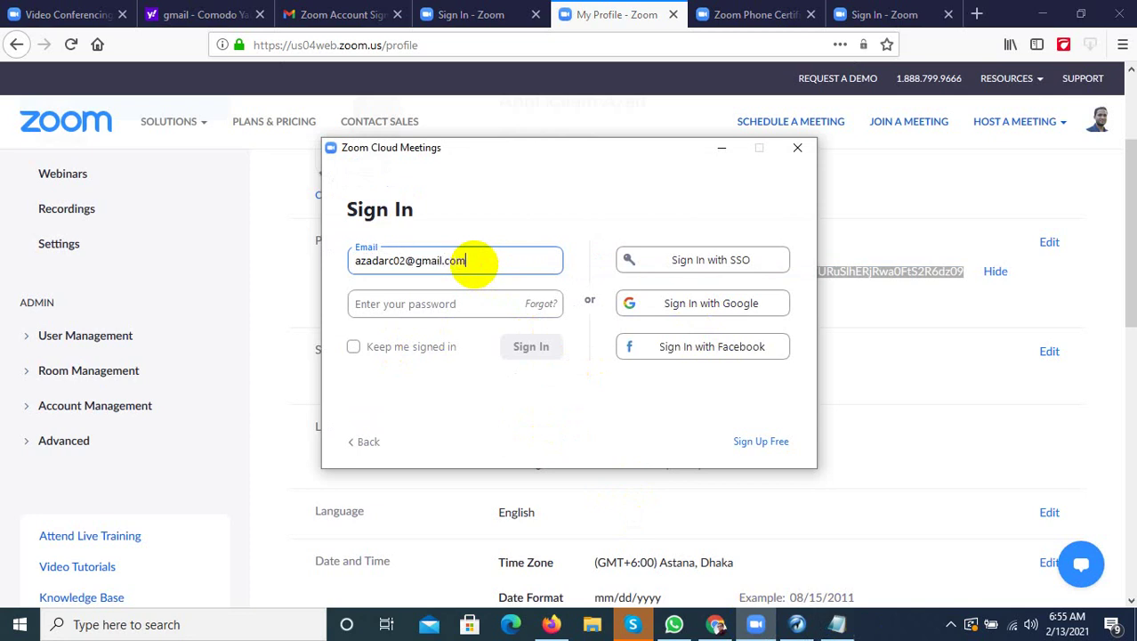
left_click(457, 297)
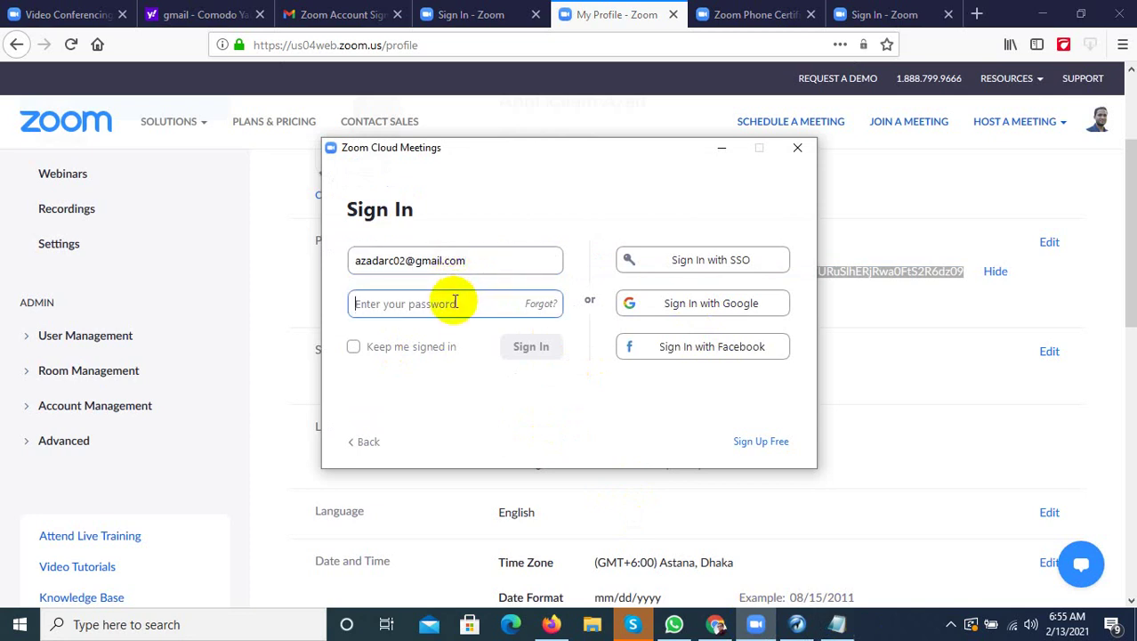
type("**")
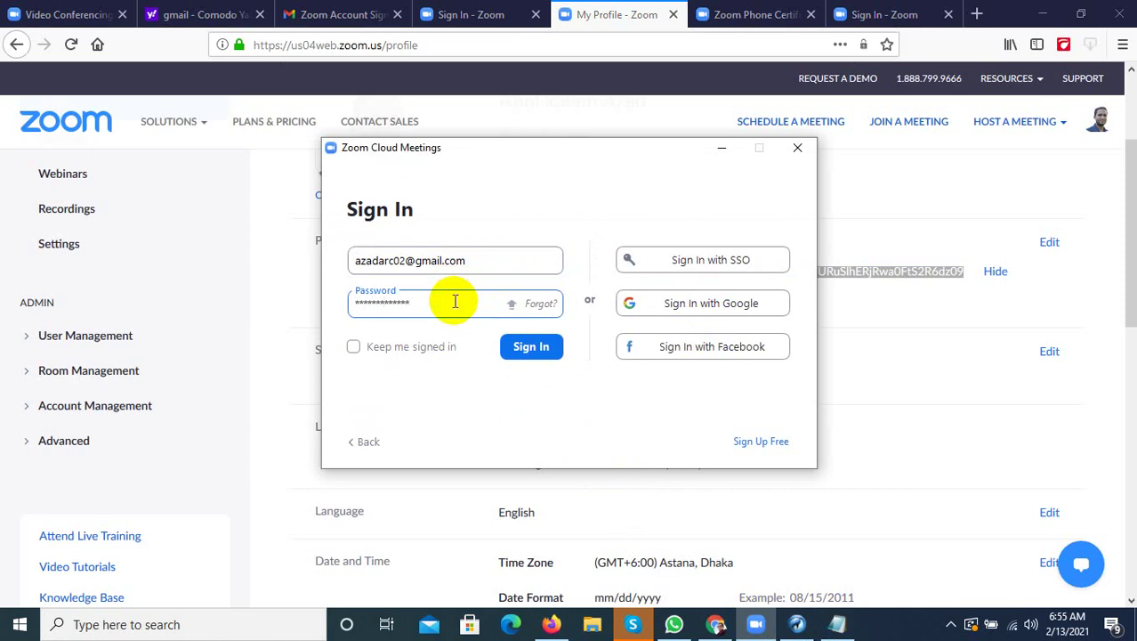
left_click(411, 349)
left_click(539, 352)
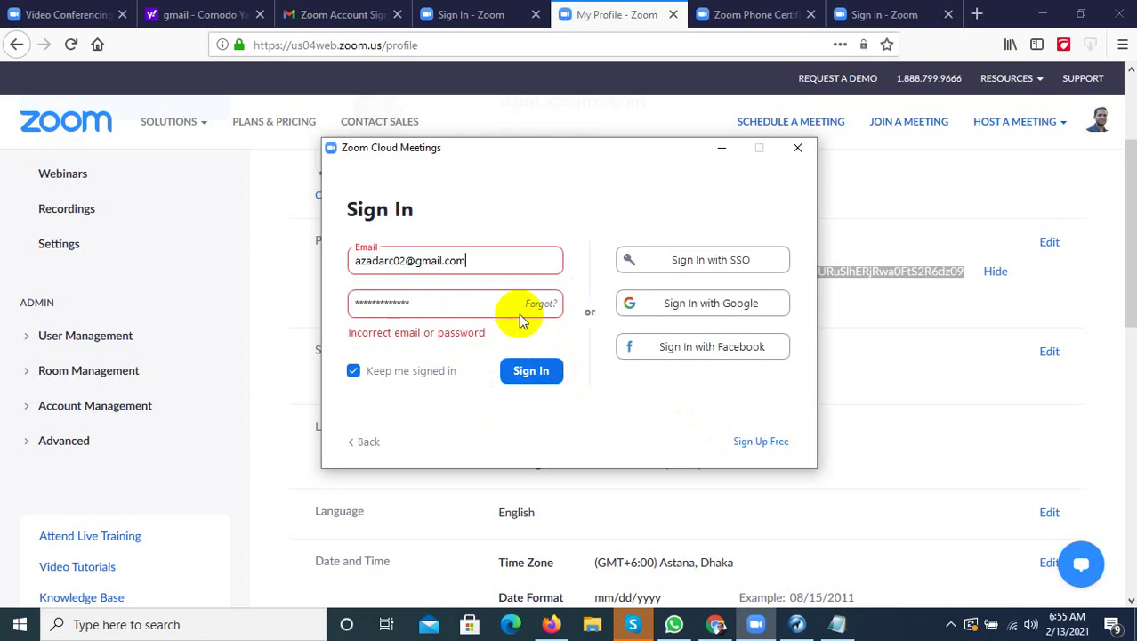
Select the entered password in the desktop sign-in form and try signing in again
left_click(490, 301)
left_click_drag(491, 301, 318, 310)
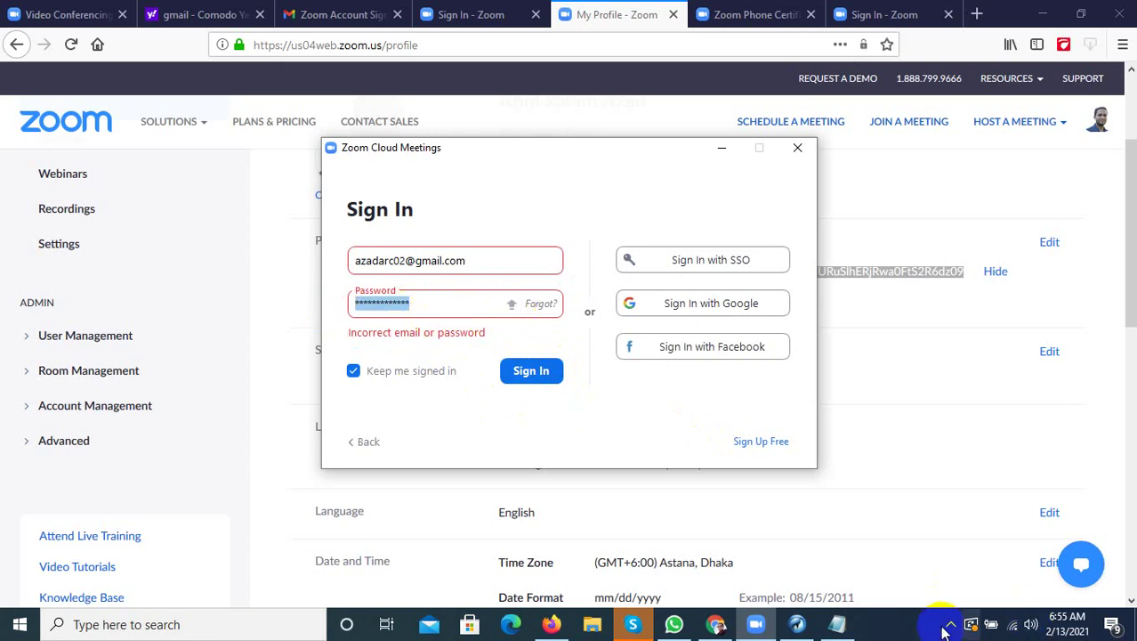
left_click(950, 625)
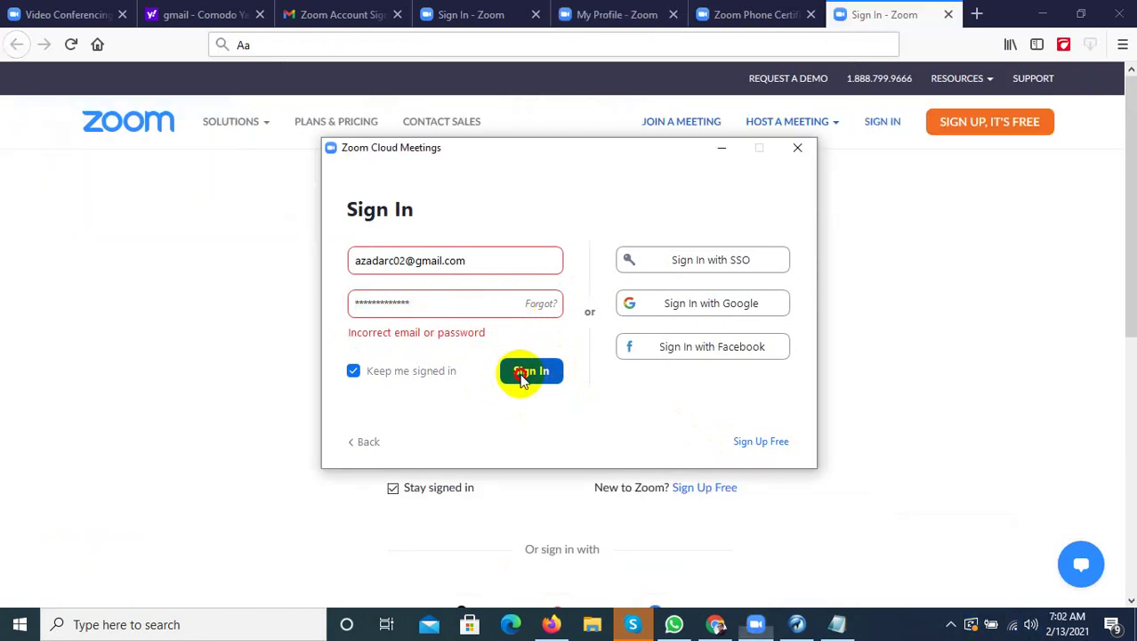
left_click(526, 370)
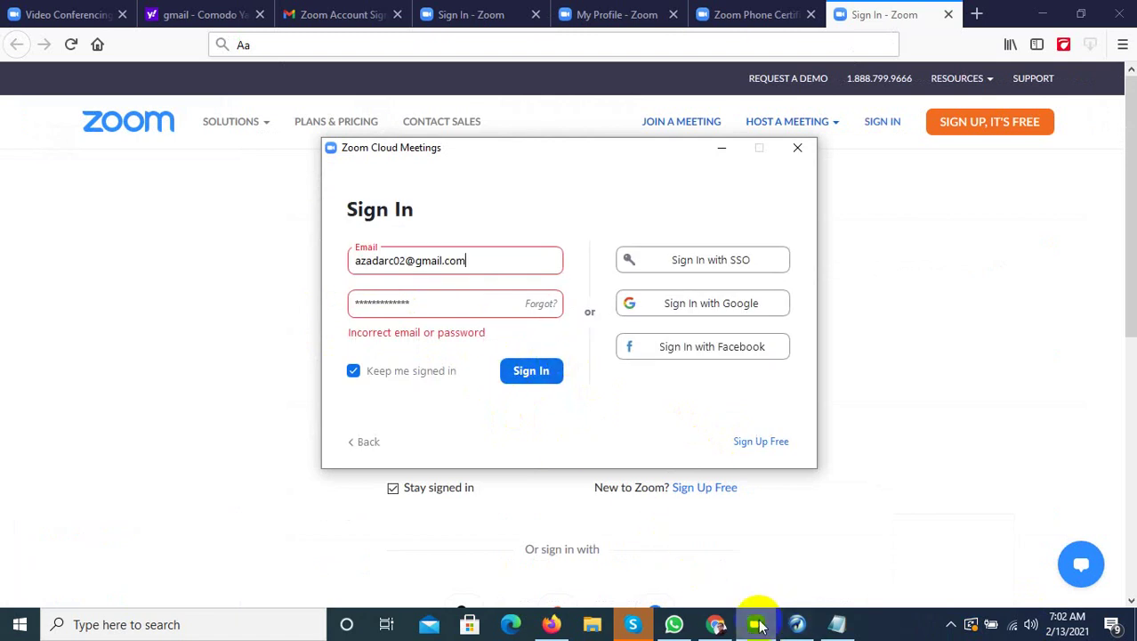
left_click(952, 623)
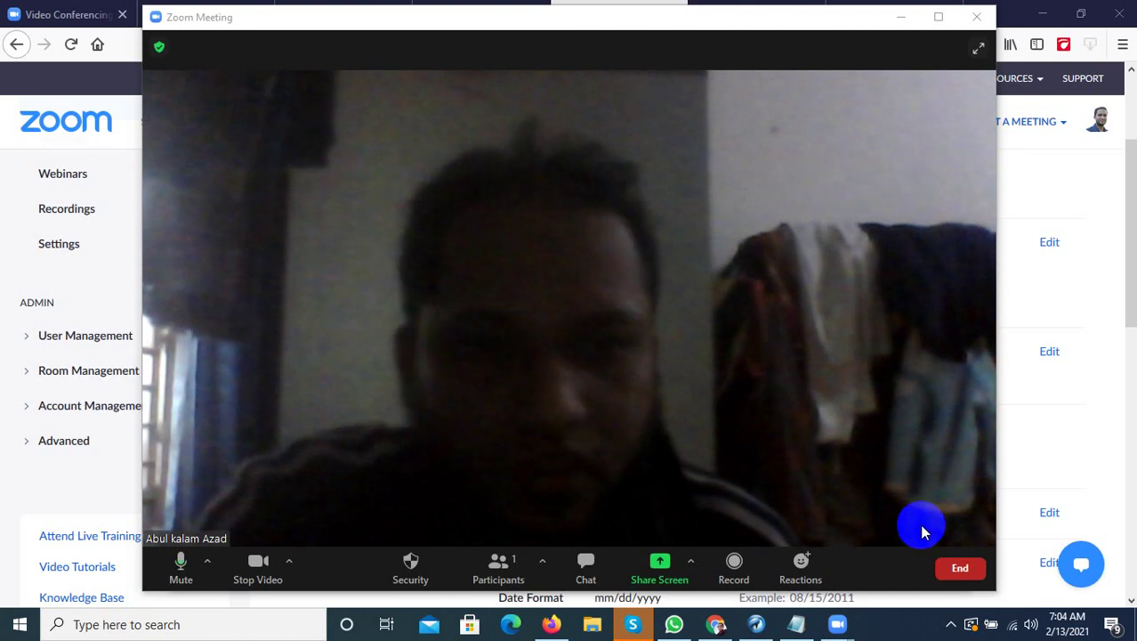
End the running Zoom meeting for all participants
left_click(960, 568)
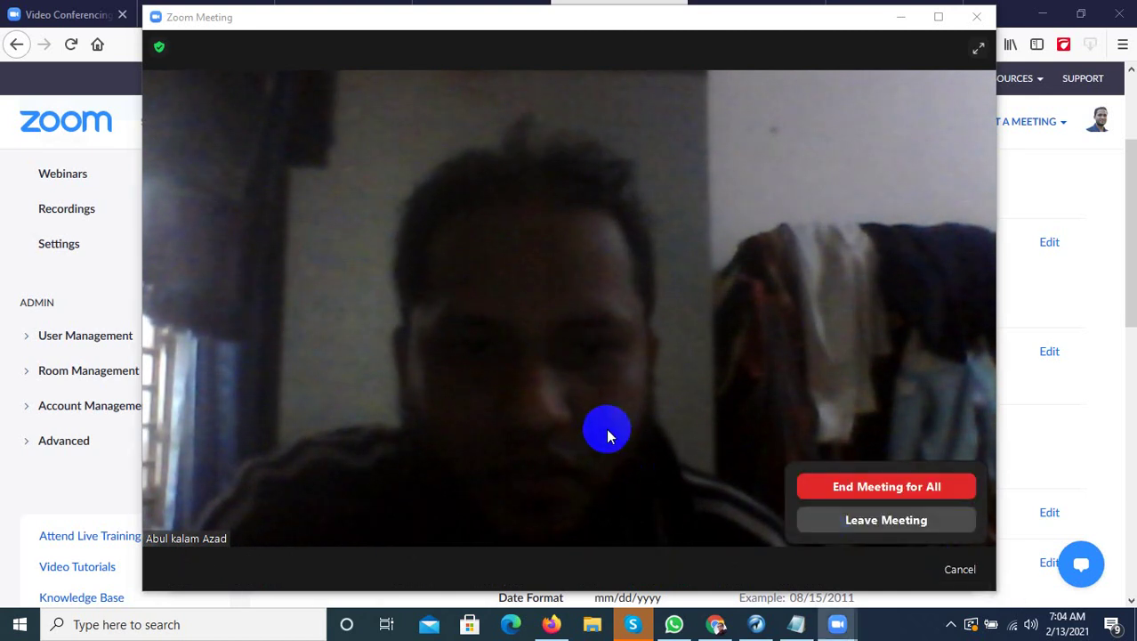
left_click(886, 494)
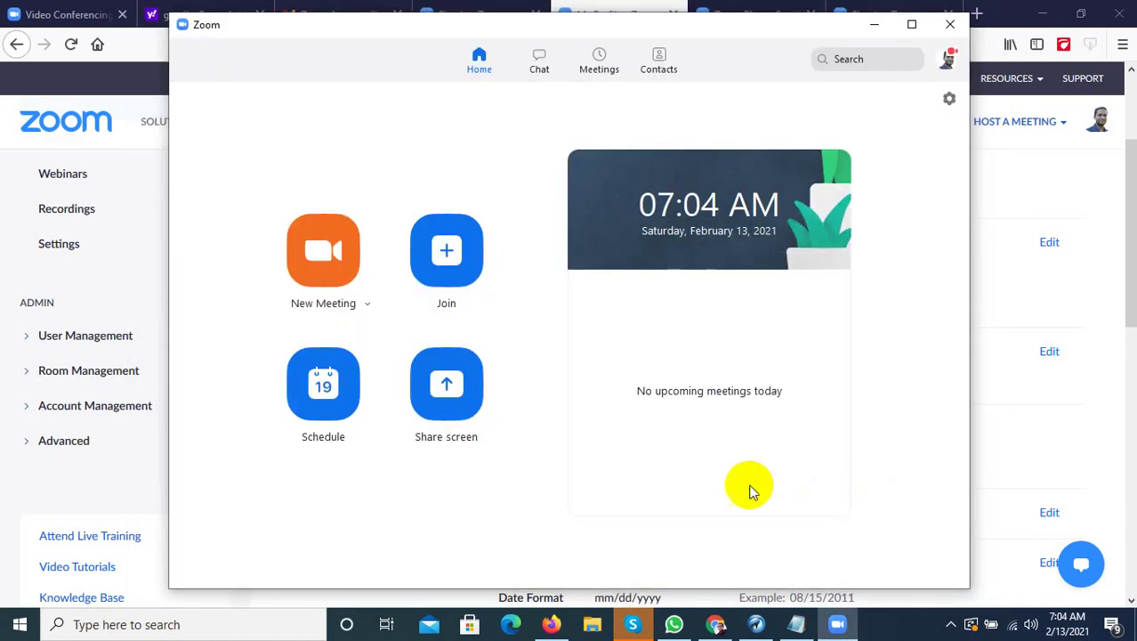
Open the Join Meeting dialog, move it clear of the browser's Zoom profile page, and copy the Personal Meeting ID there
left_click(434, 287)
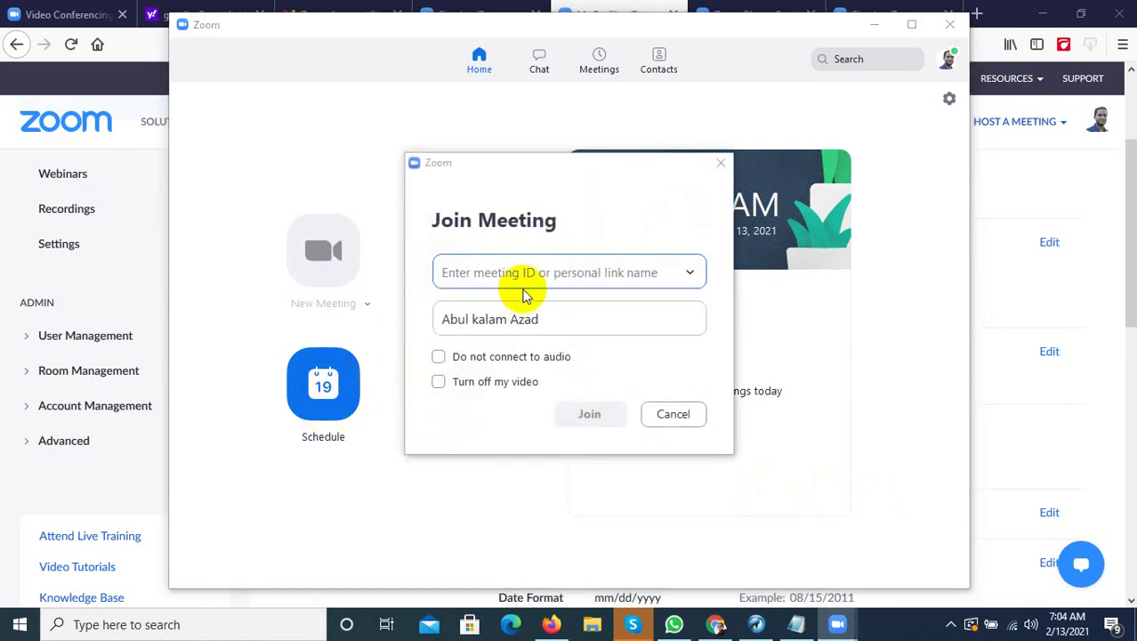
left_click(716, 624)
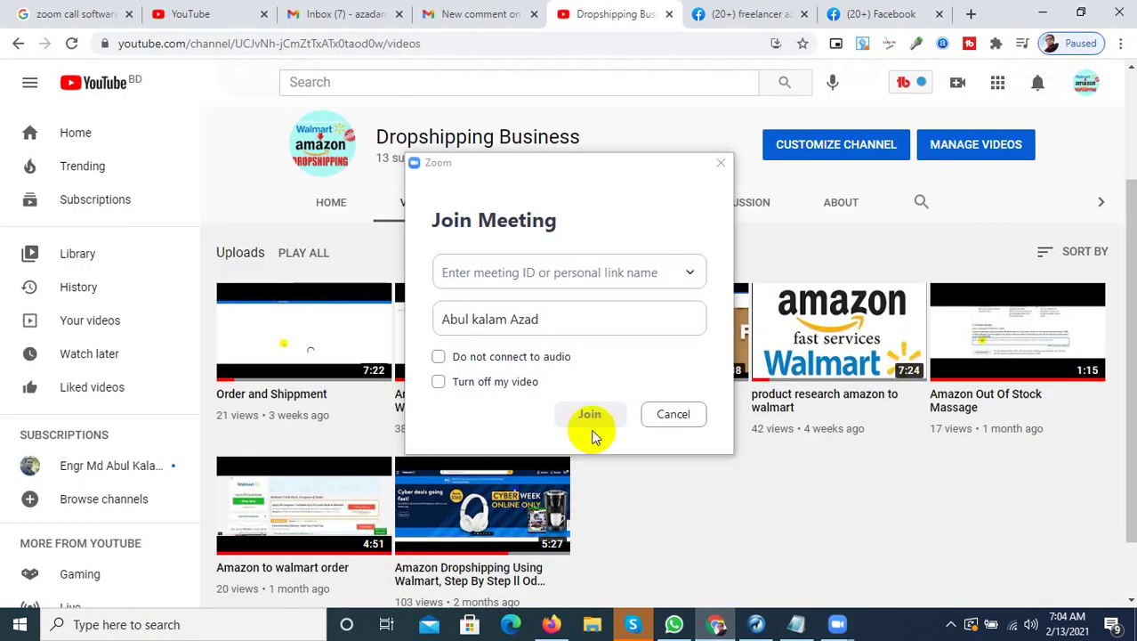
left_click(756, 624)
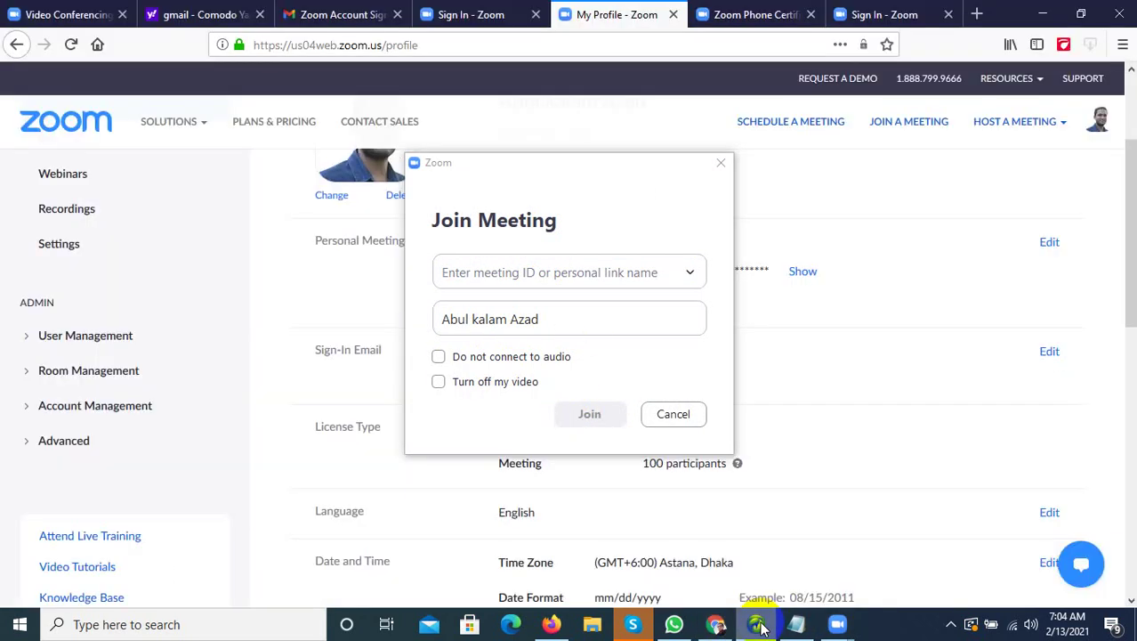
left_click_drag(544, 169, 816, 182)
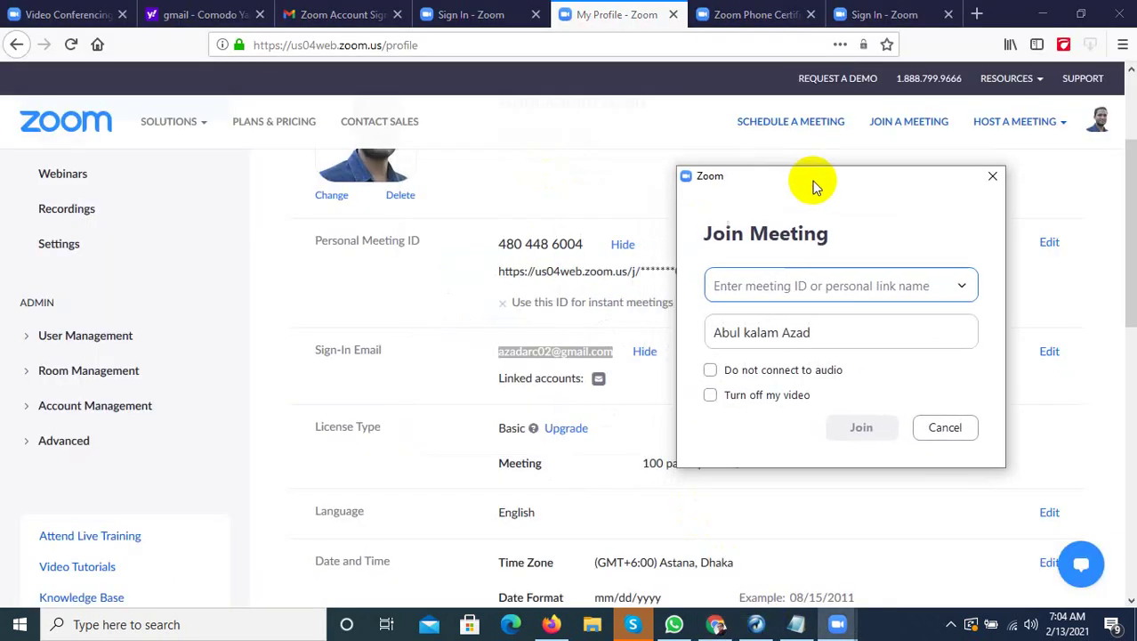
left_click_drag(581, 244, 487, 249)
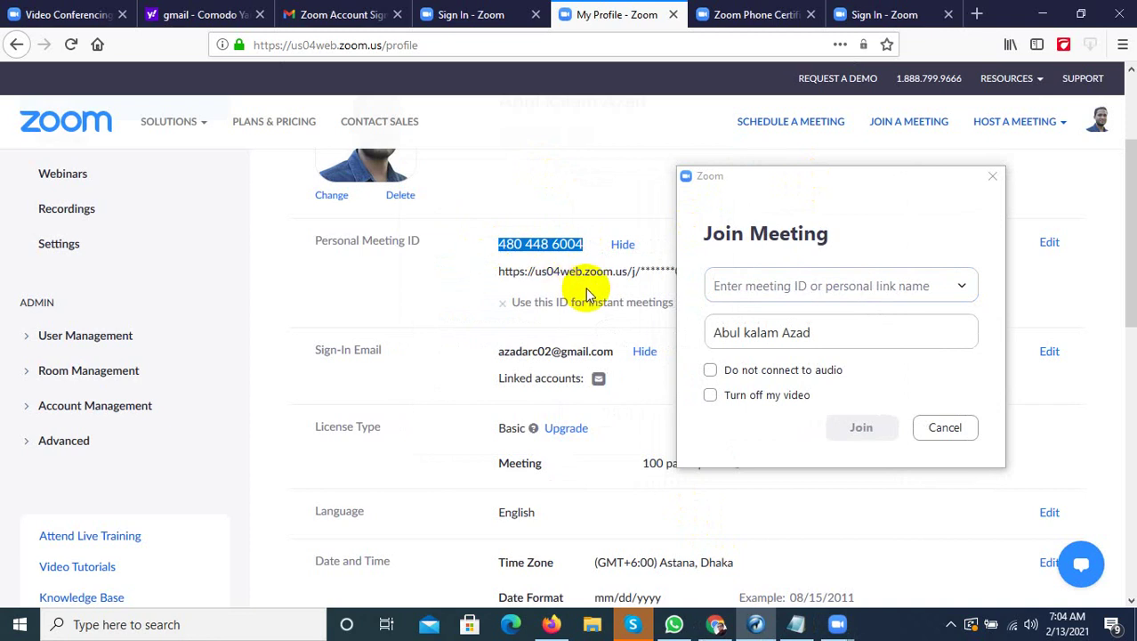
Paste the personal meeting ID into the Join Meeting dialog, join the meeting and connect with computer audio
left_click(823, 289)
key("ctrl+v")
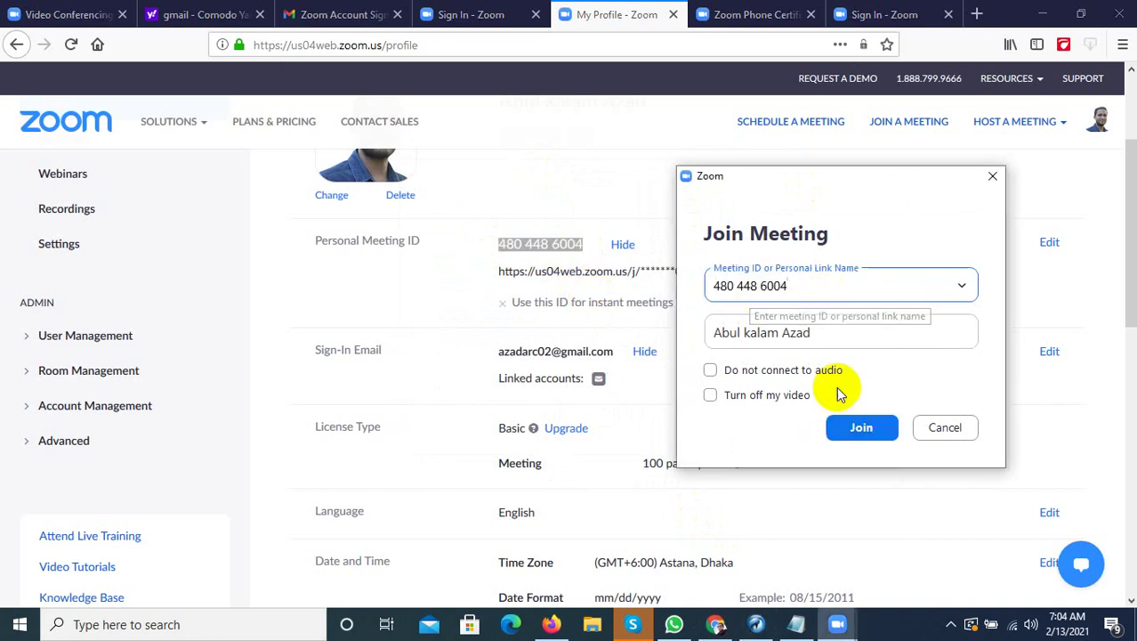
left_click(855, 431)
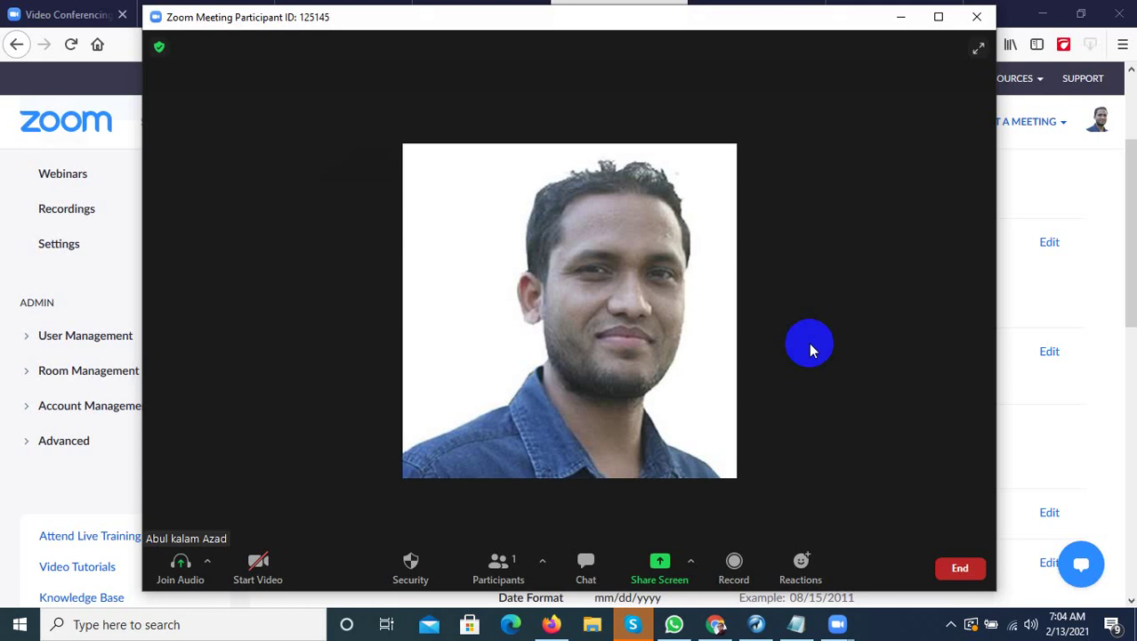
left_click(583, 273)
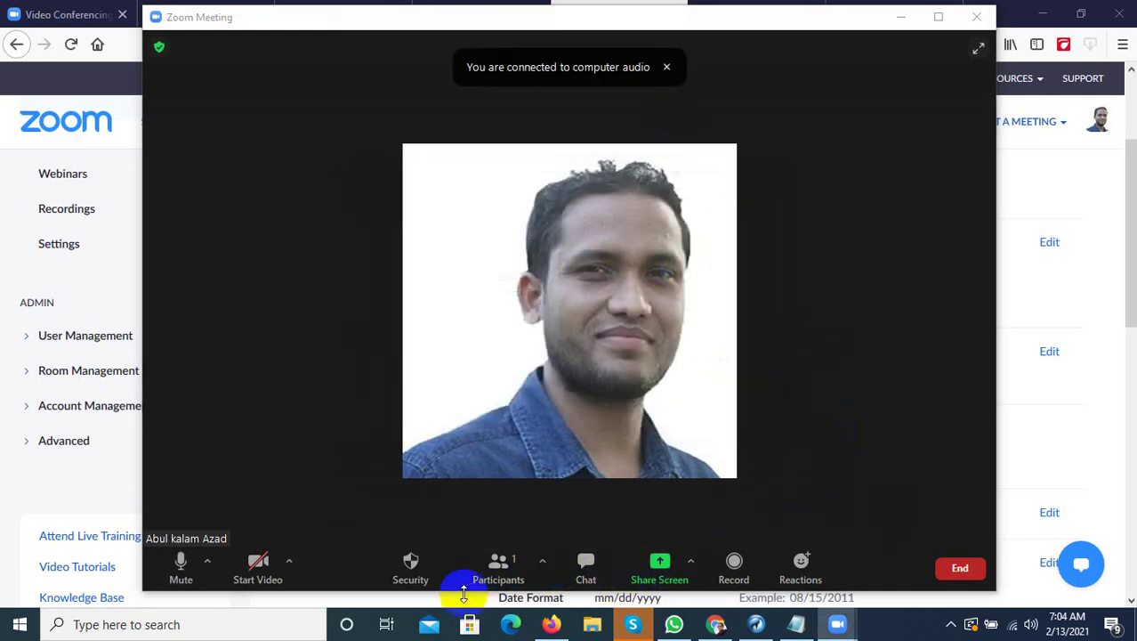
Start recording the meeting, pause the recording, and stop it
left_click(735, 562)
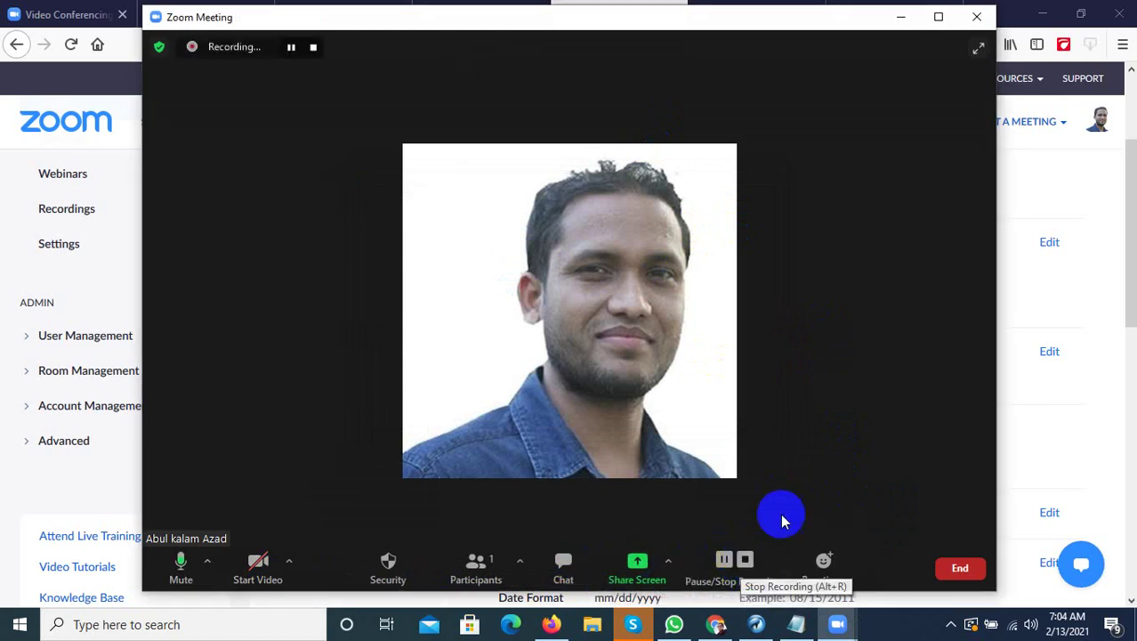
left_click(292, 48)
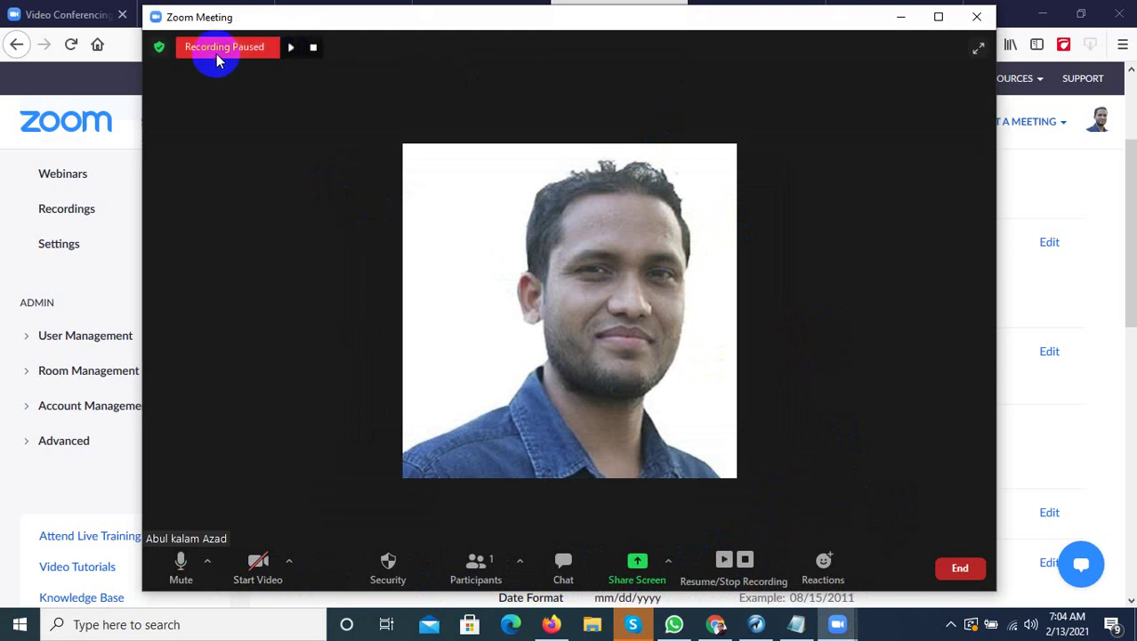
left_click(313, 48)
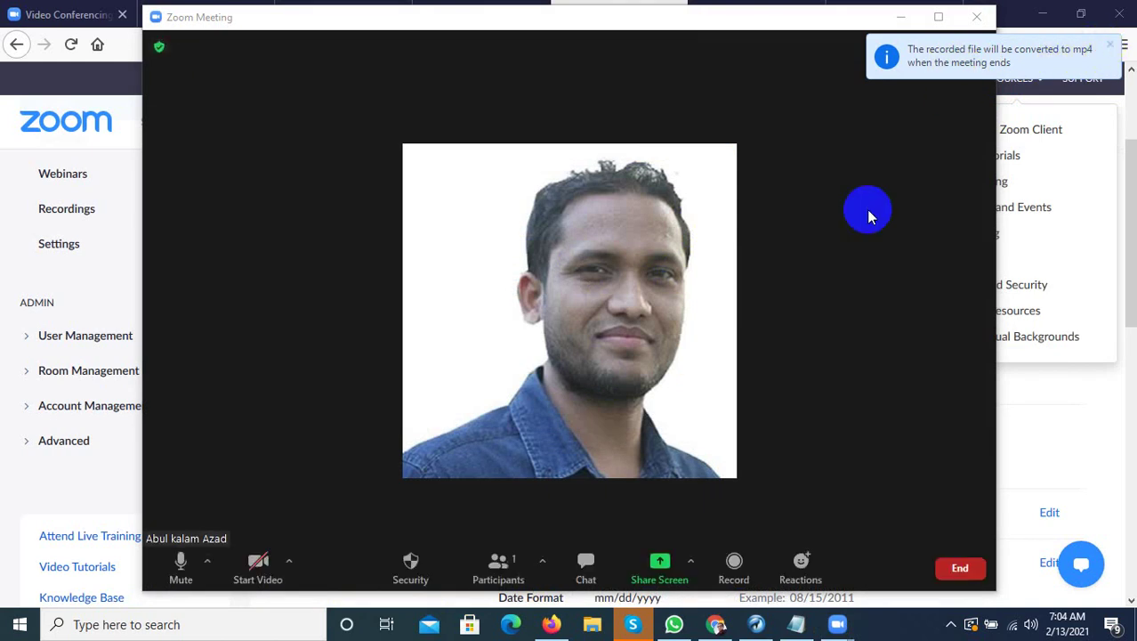
left_click(952, 625)
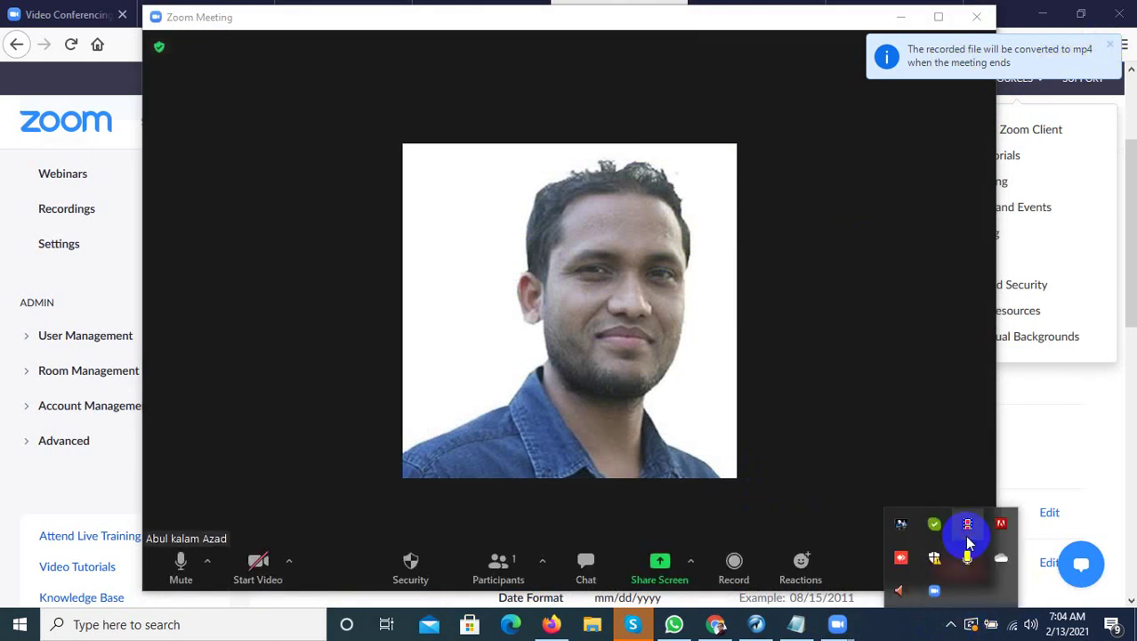